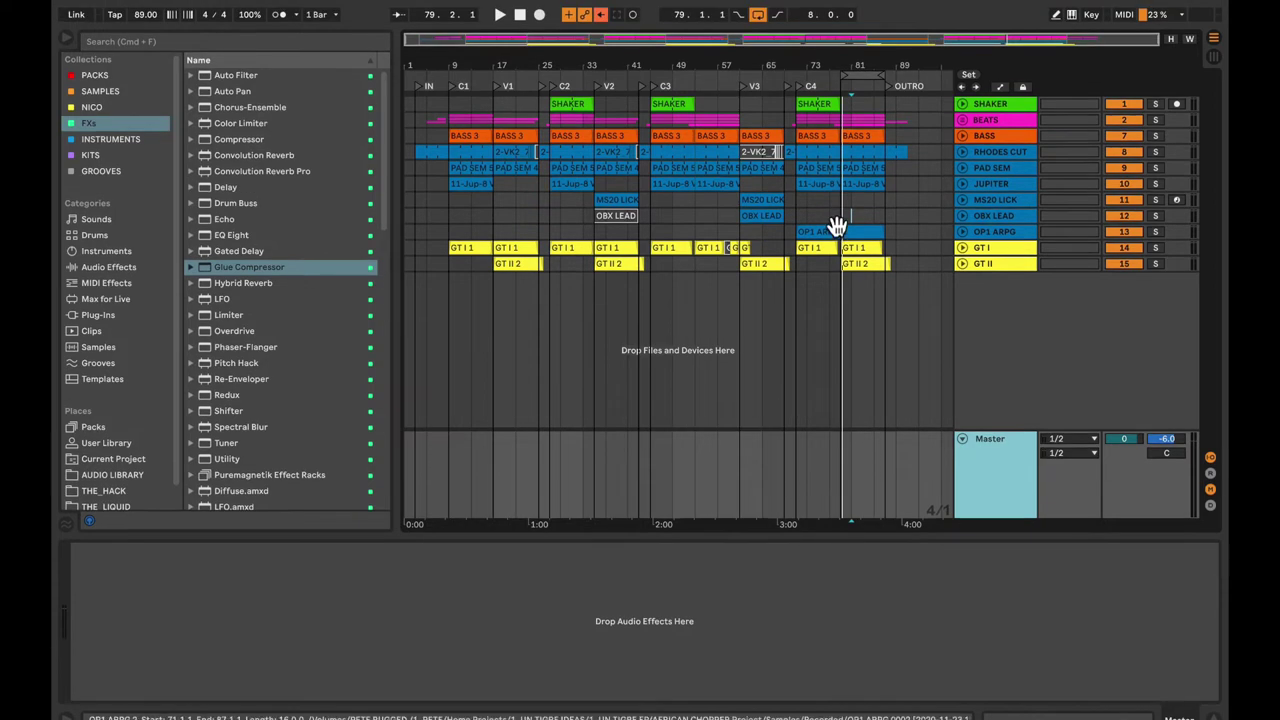
Select the eight-bar loop section starting at bar 79, select the Master track and play the loop
left_click(839, 217)
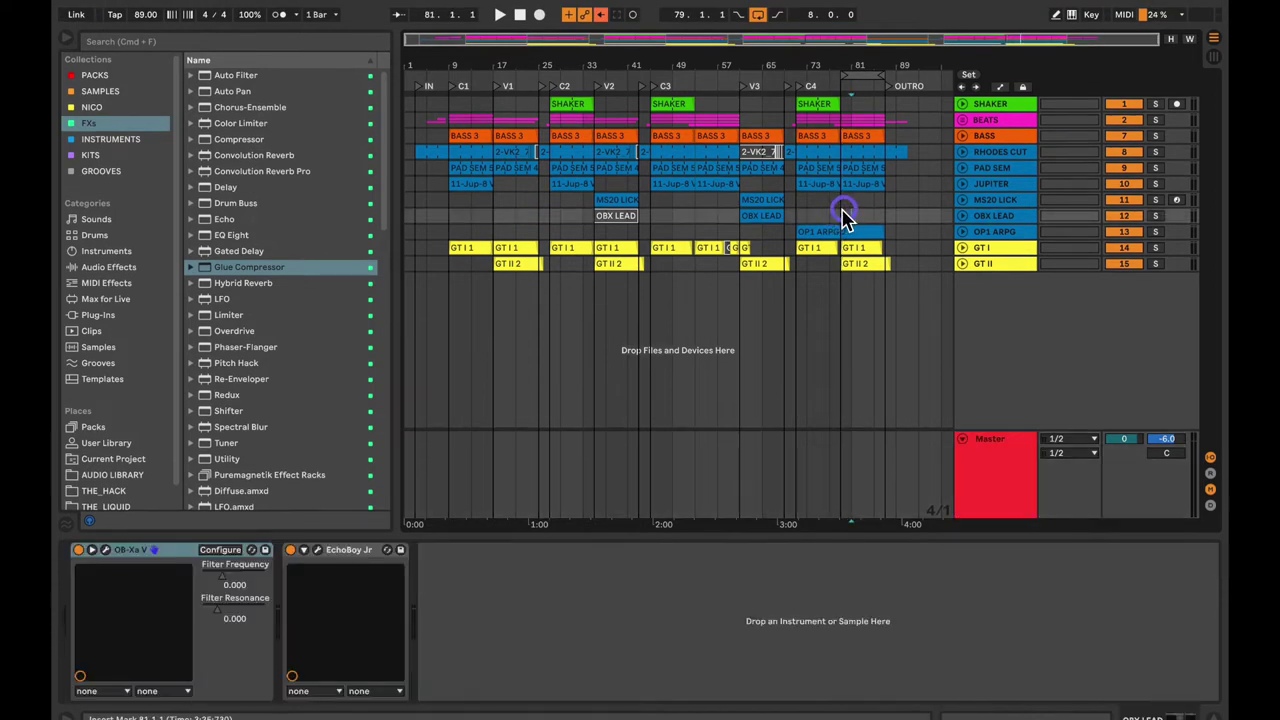
left_click(858, 75)
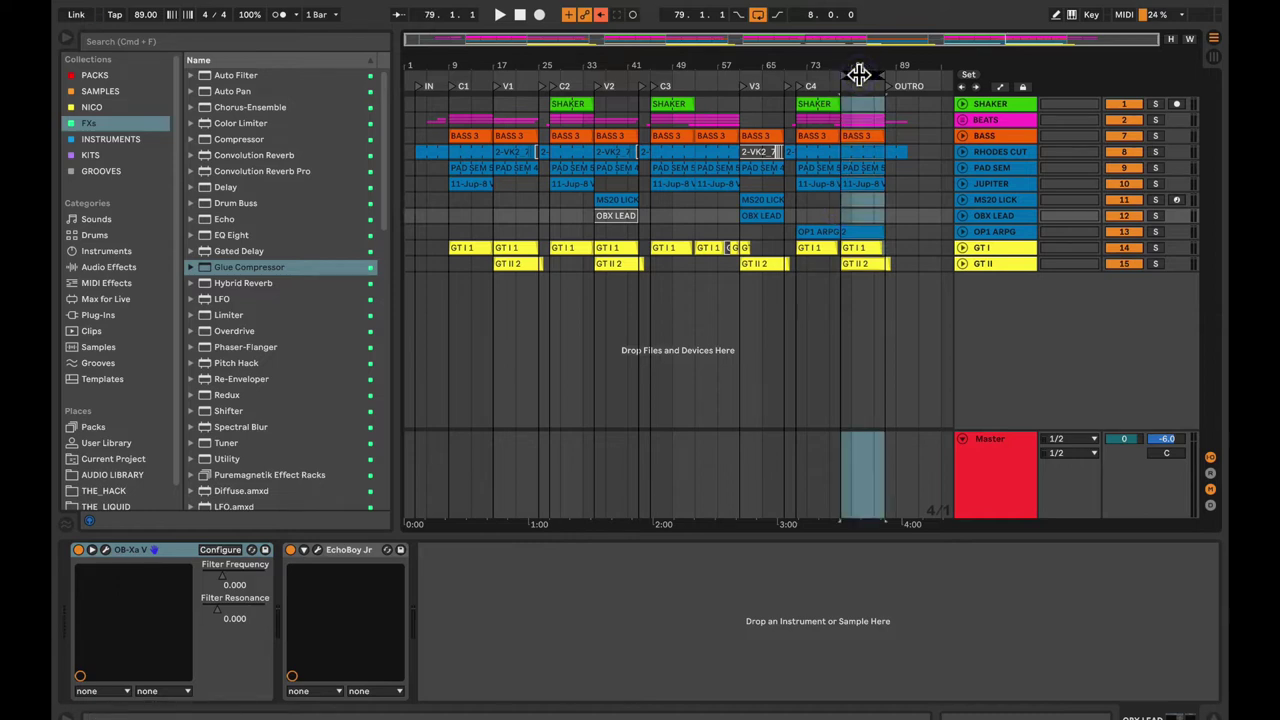
left_click(972, 475)
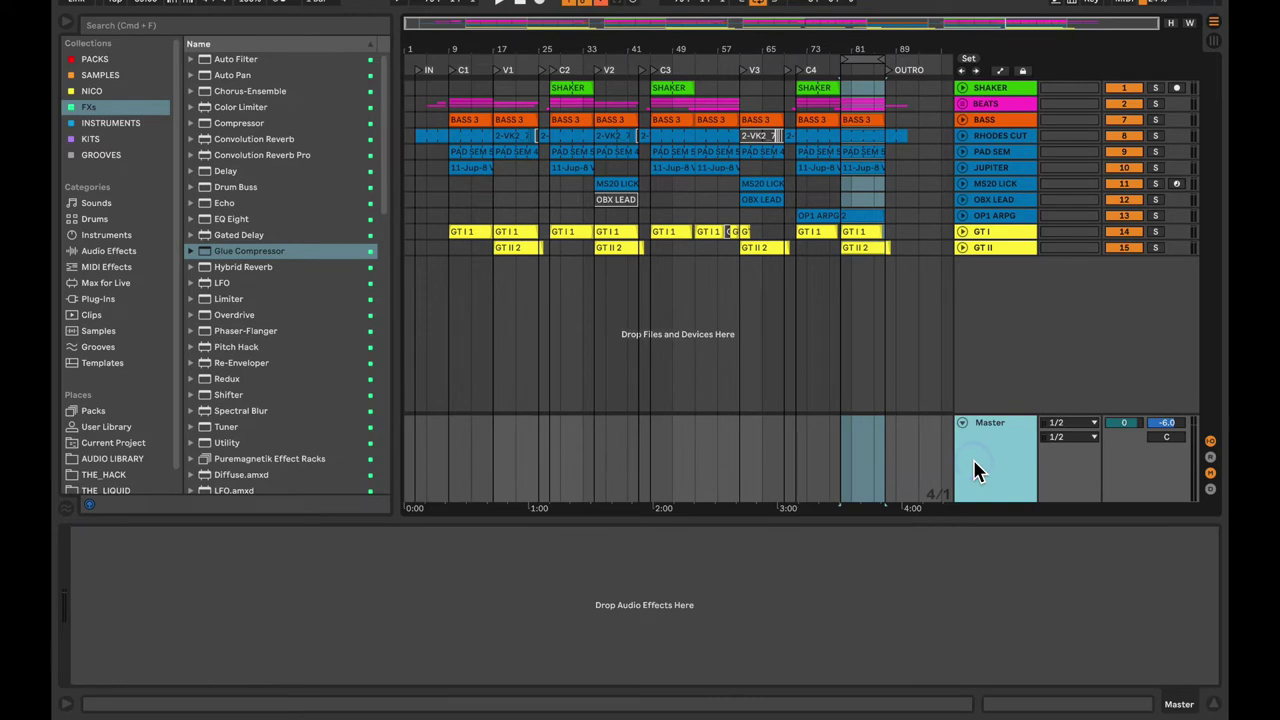
key("space")
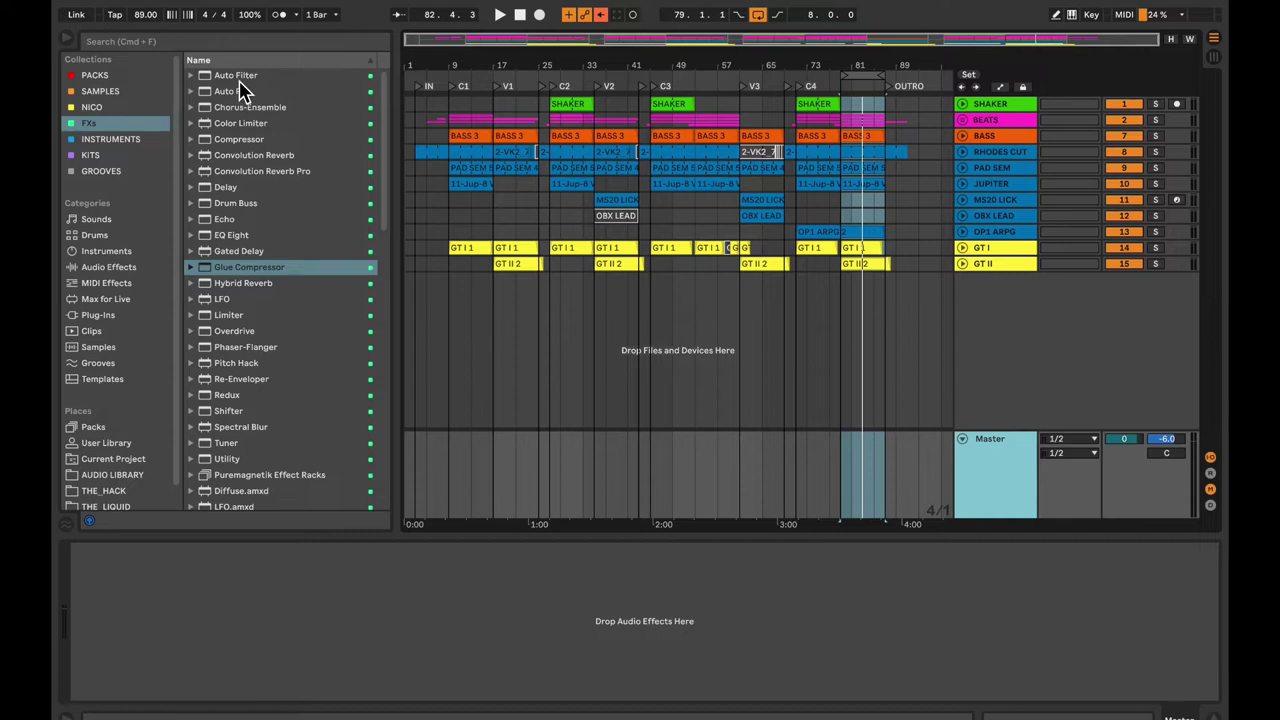
Add Auto Filter, EQ Eight and Glue Compressor in that order to the Master track
left_click(971, 476)
left_click_drag(237, 82, 232, 579)
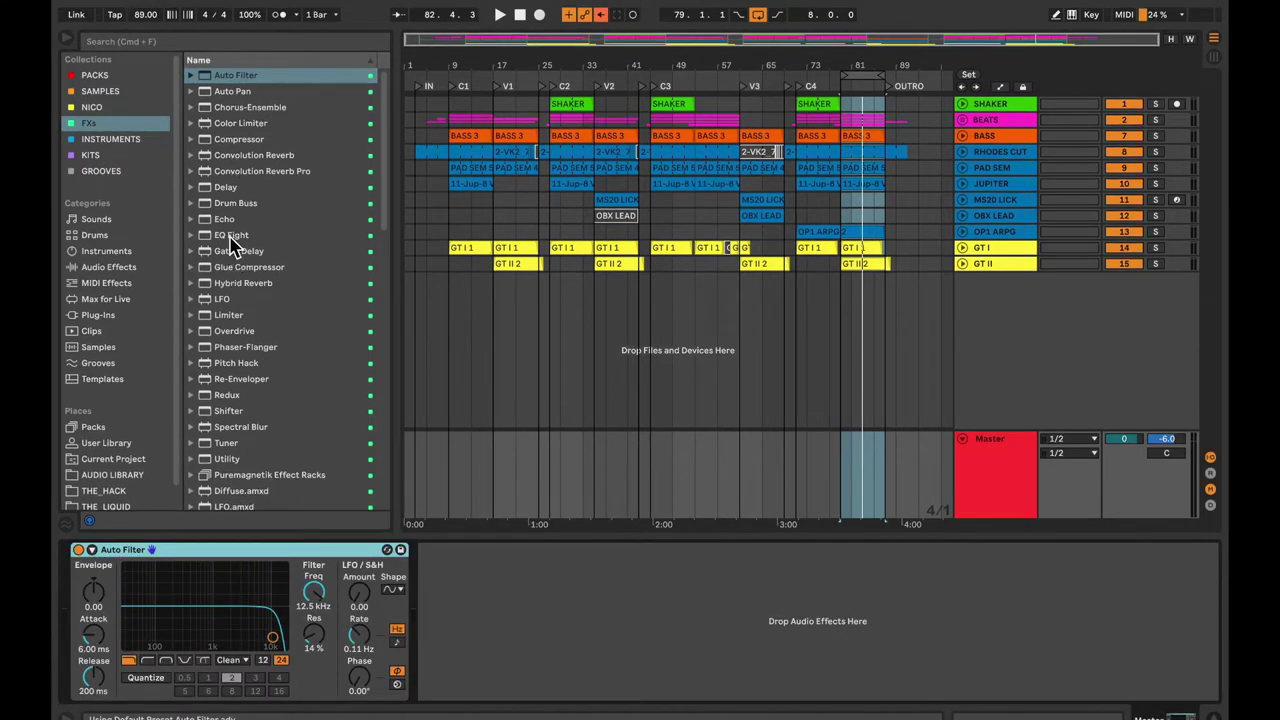
left_click_drag(230, 245, 503, 662)
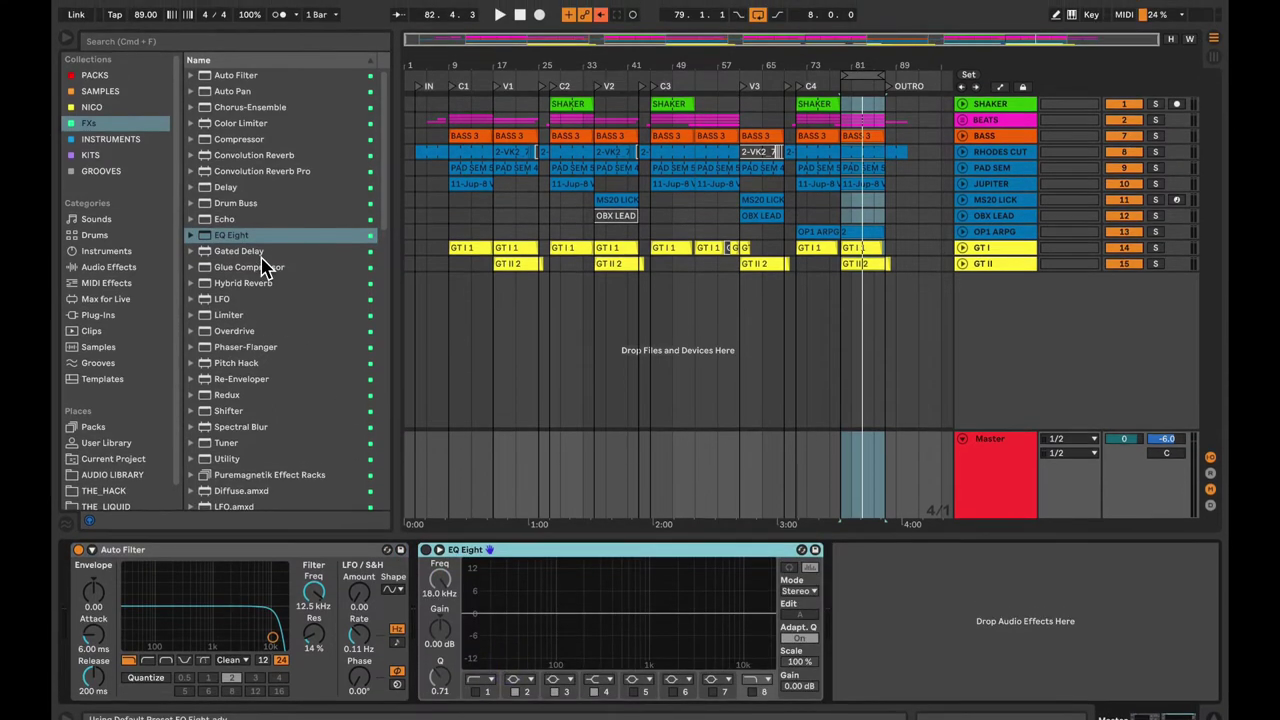
left_click_drag(257, 271, 873, 604)
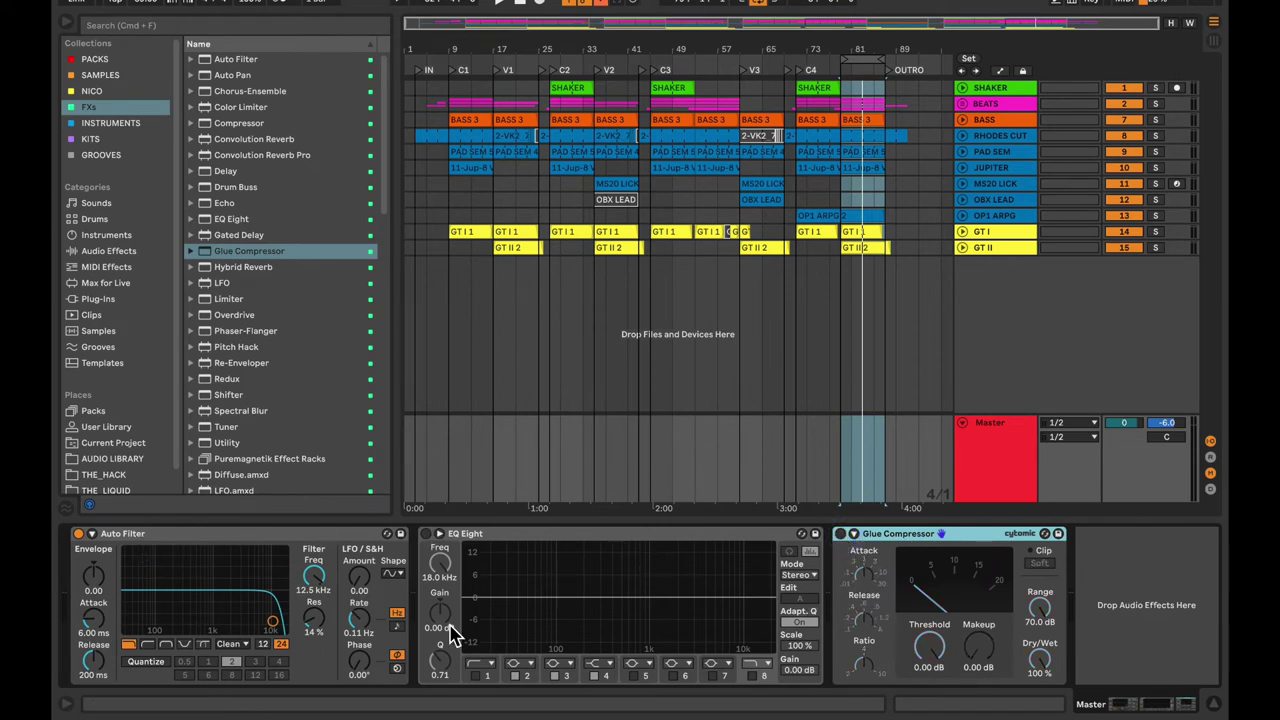
Set Auto Filter's circuit to SMP, its frequency to 19.9 kHz, resonance to 0 % and drive to 2.00 dB
left_click(232, 645)
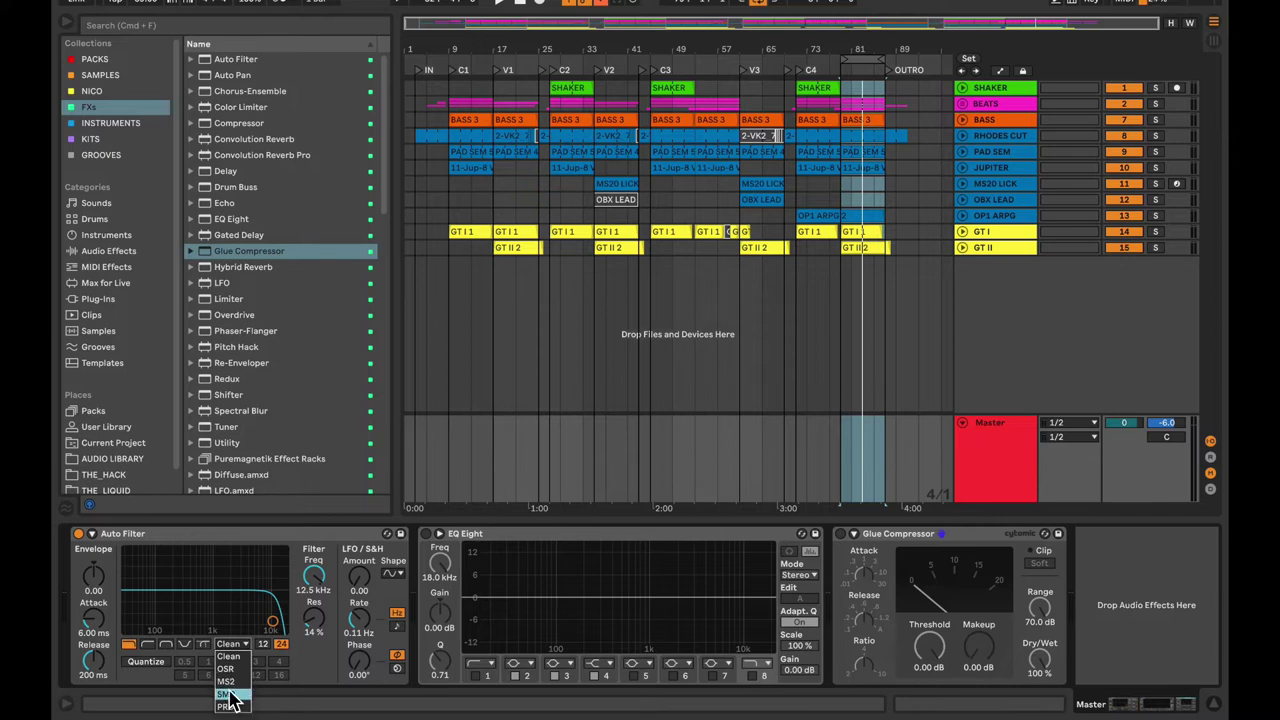
left_click(227, 694)
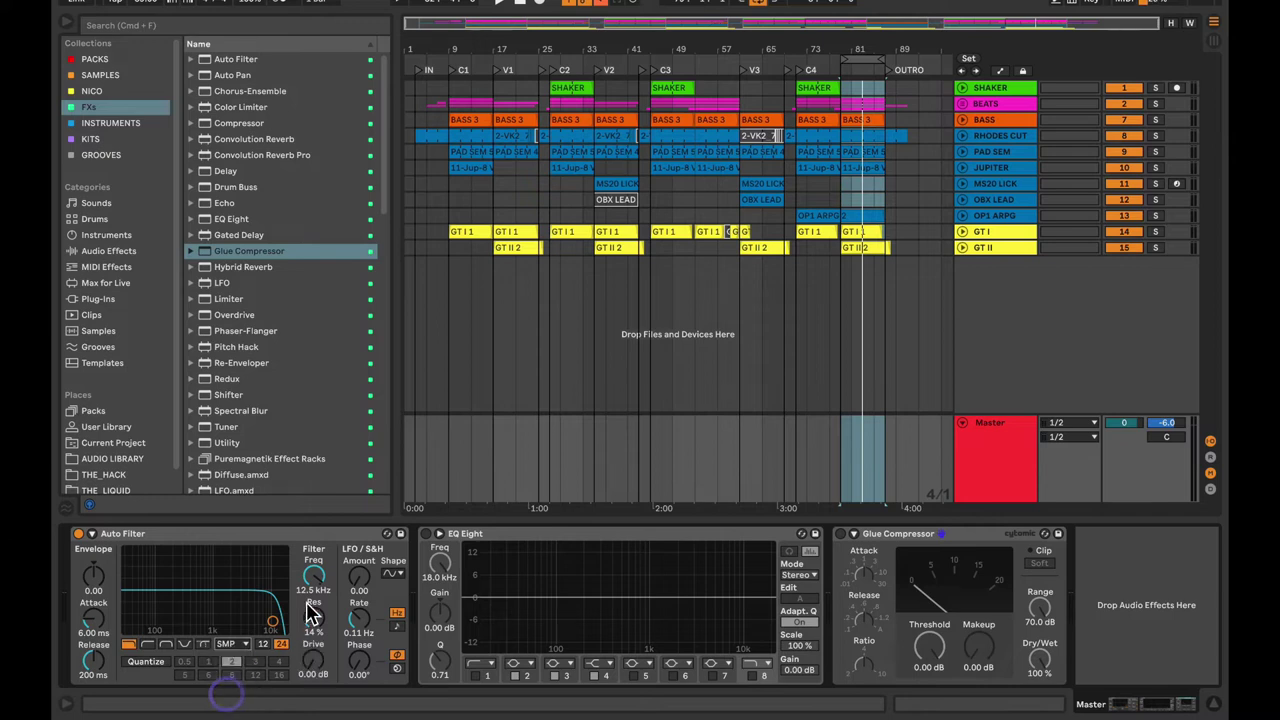
left_click_drag(313, 578, 314, 573)
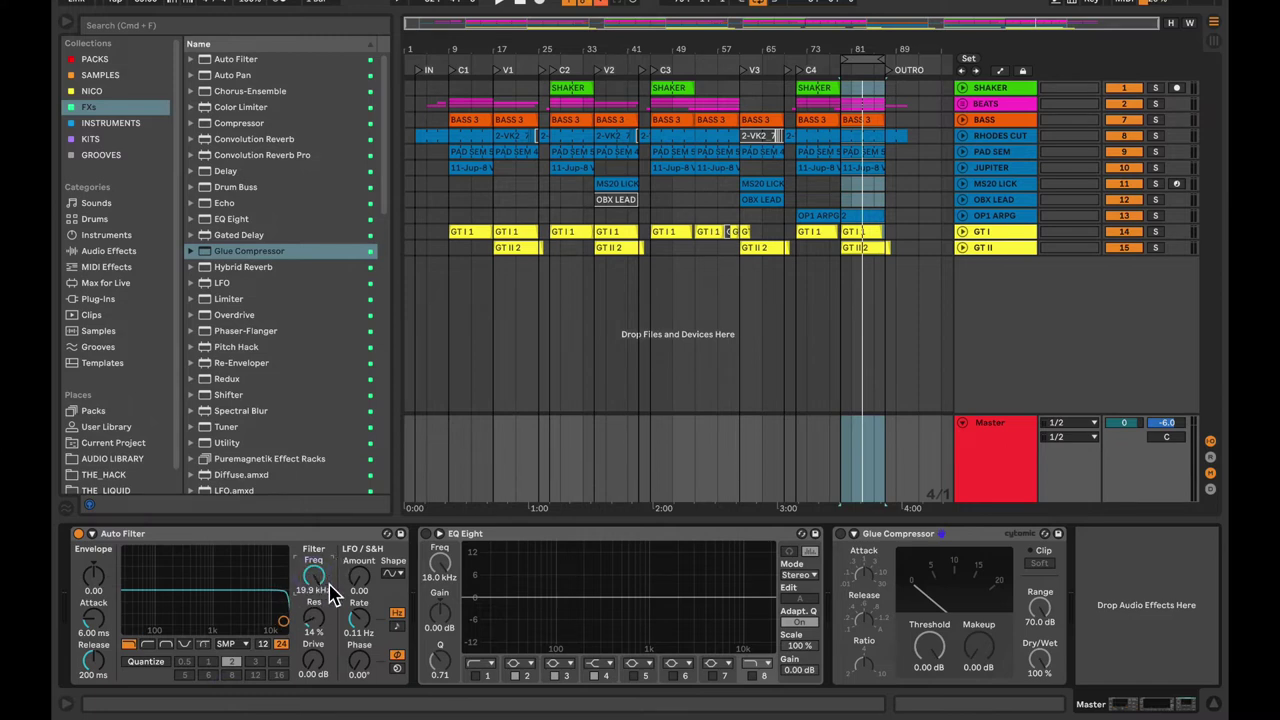
left_click_drag(318, 618, 313, 665)
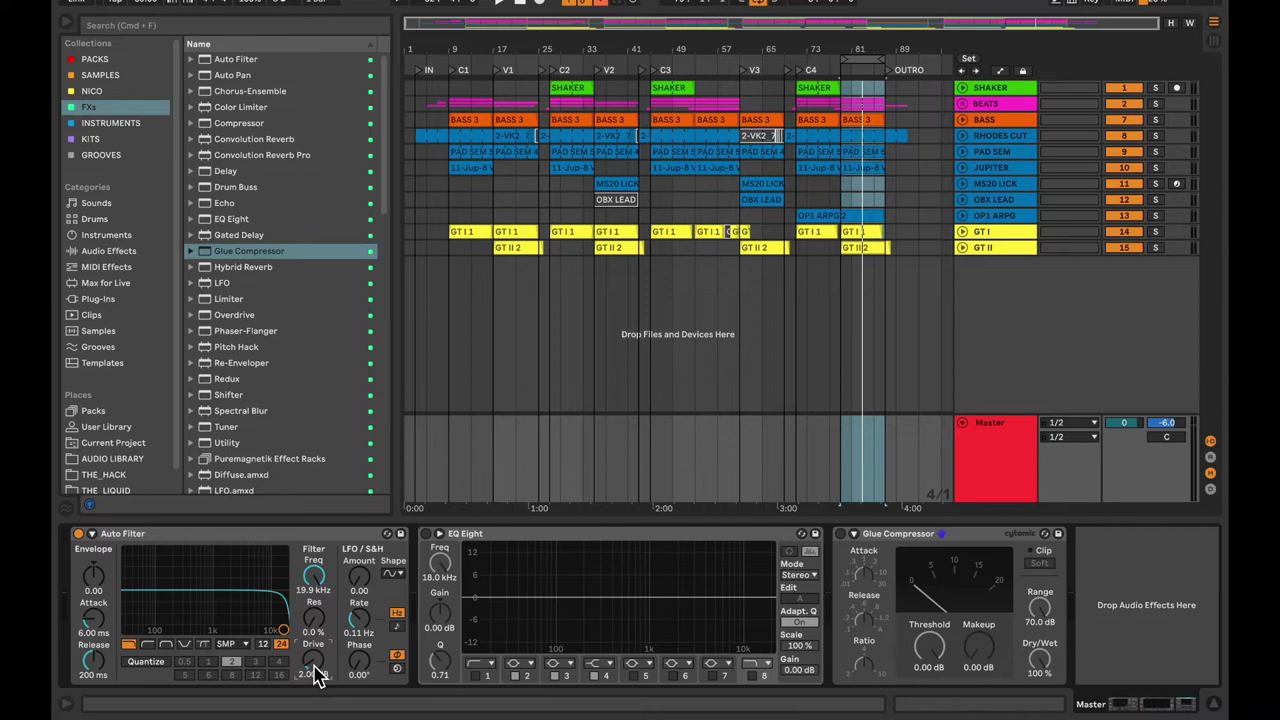
Play the loop and compare the Master sound with Auto Filter bypassed and enabled, leaving it enabled
key("space")
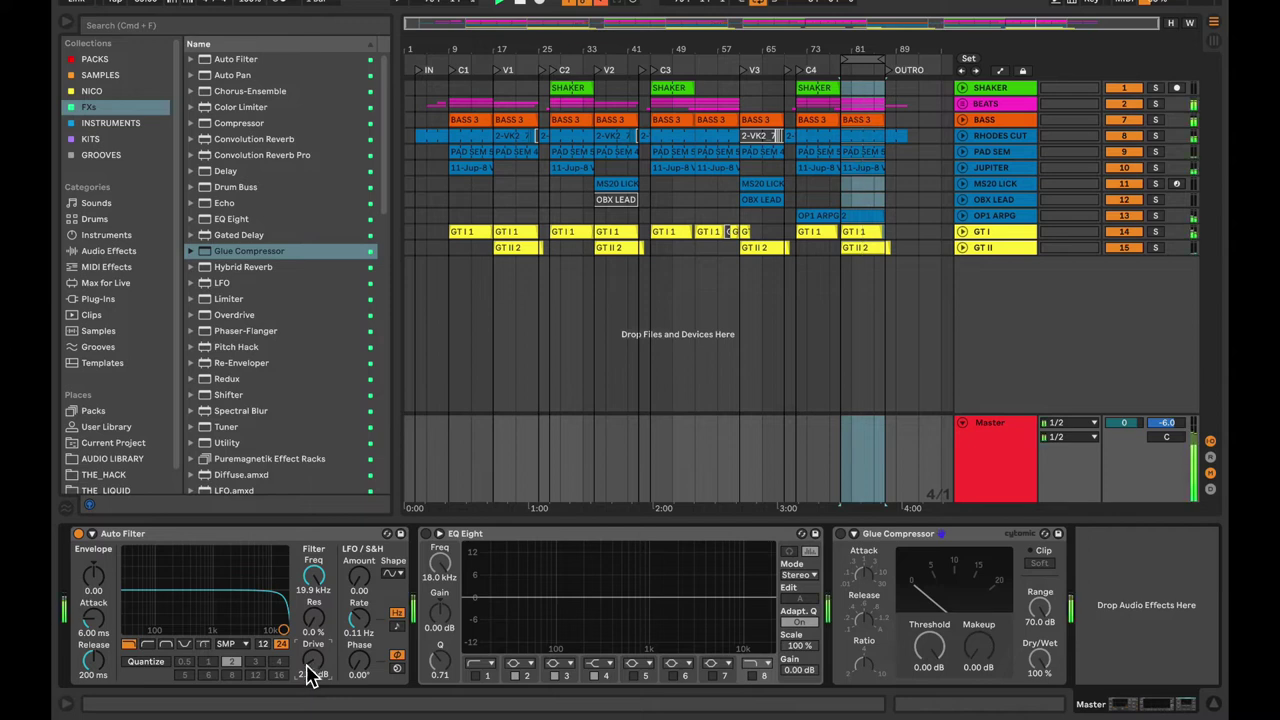
left_click(79, 536)
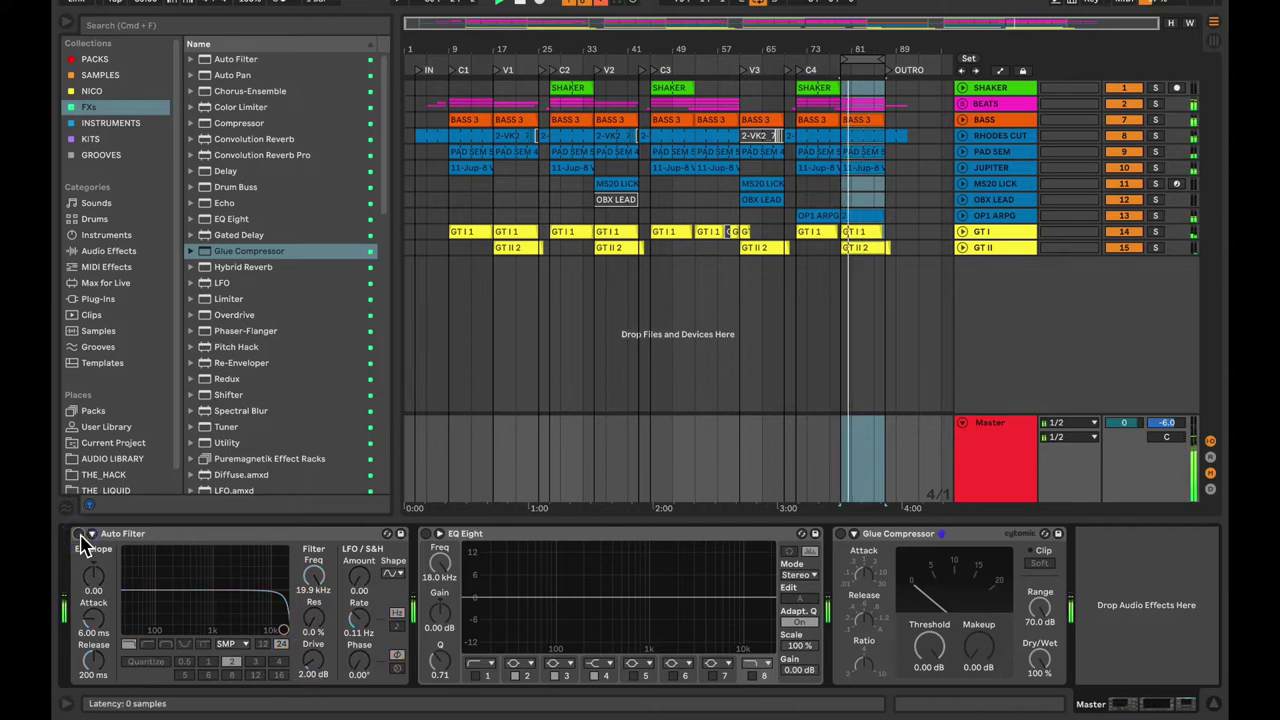
left_click(79, 535)
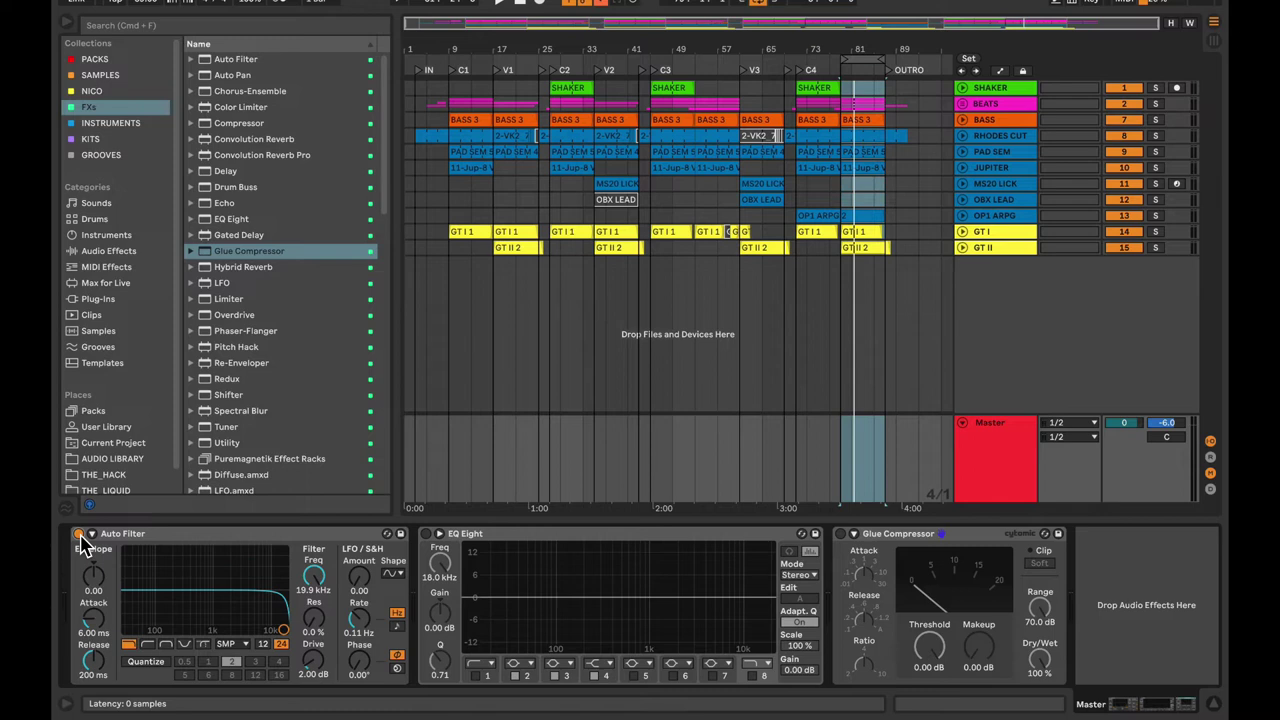
left_click(79, 535)
key("space")
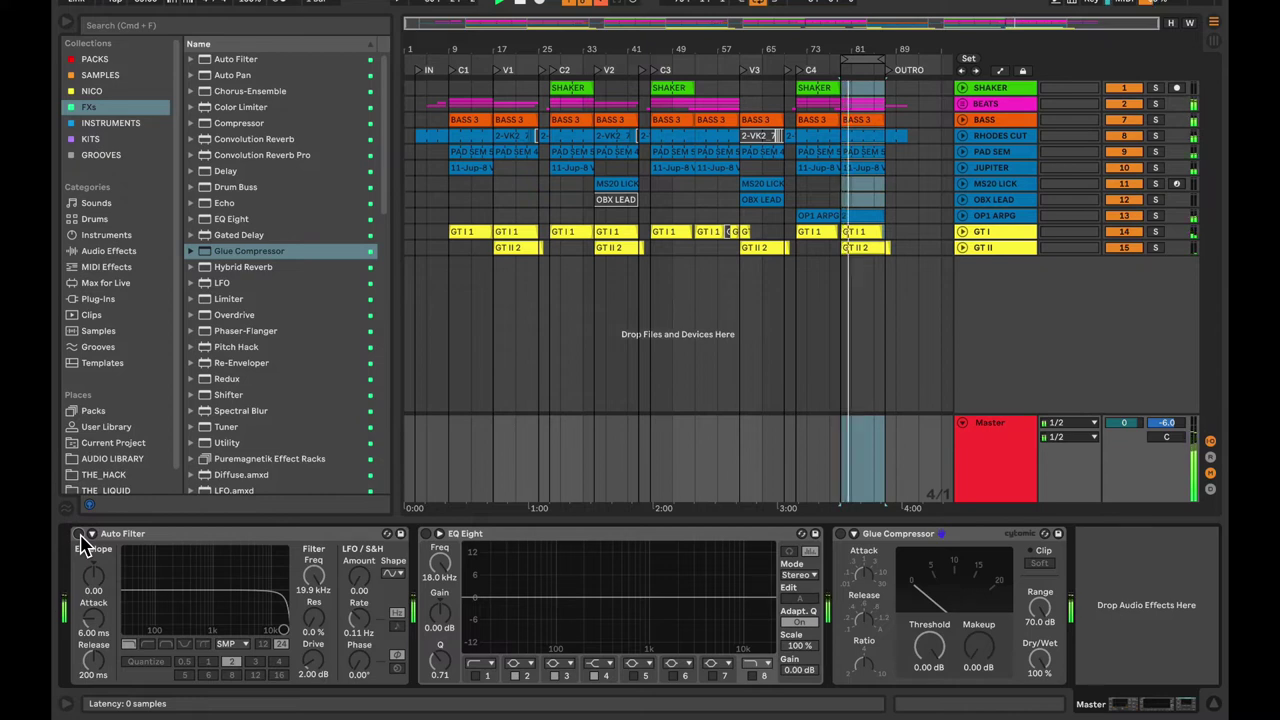
left_click(79, 535)
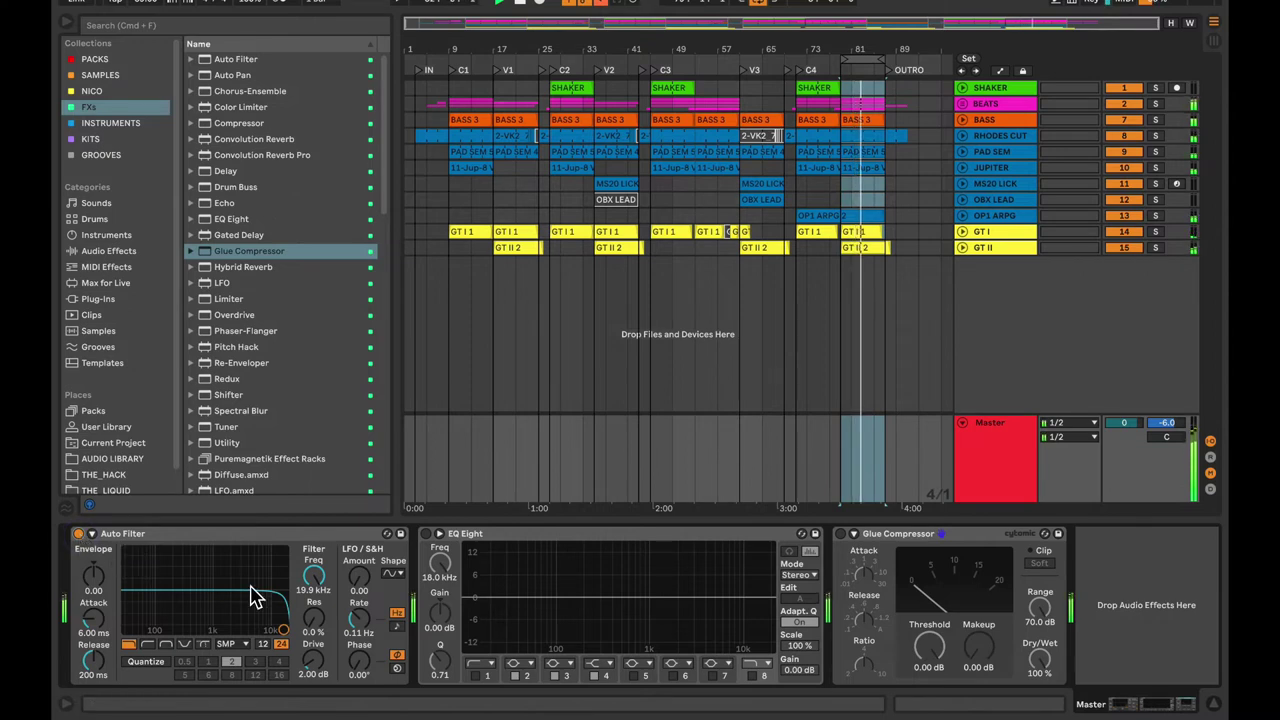
Raise Auto Filter's resonance to 21 % and lower its frequency to 15.8 kHz
scroll(313, 630, "up", 5)
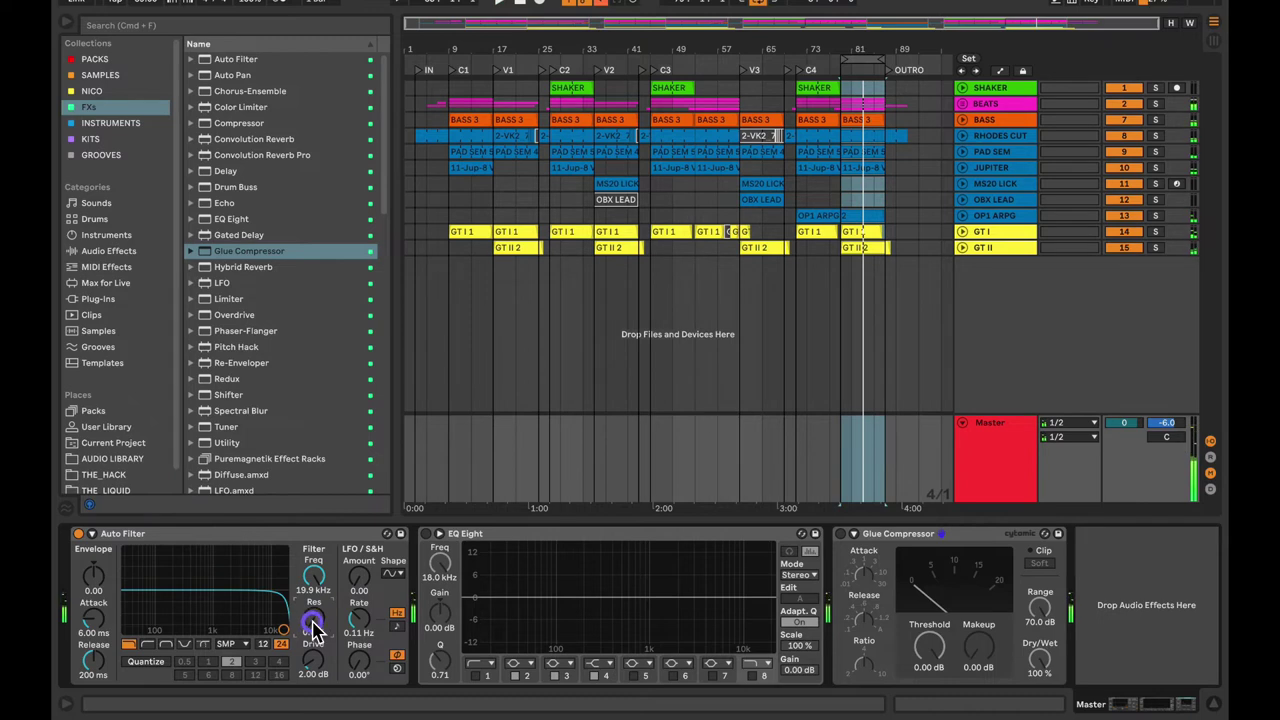
scroll(313, 630, "up", 5)
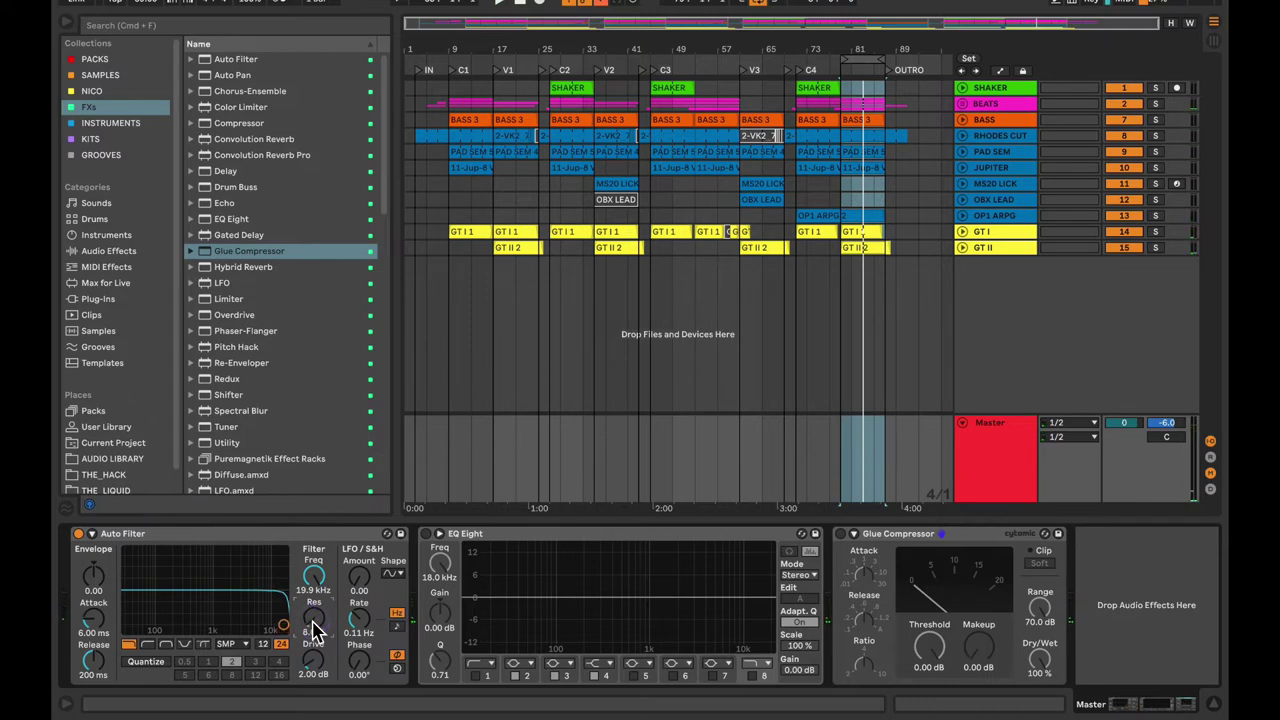
left_click_drag(313, 621, 313, 617)
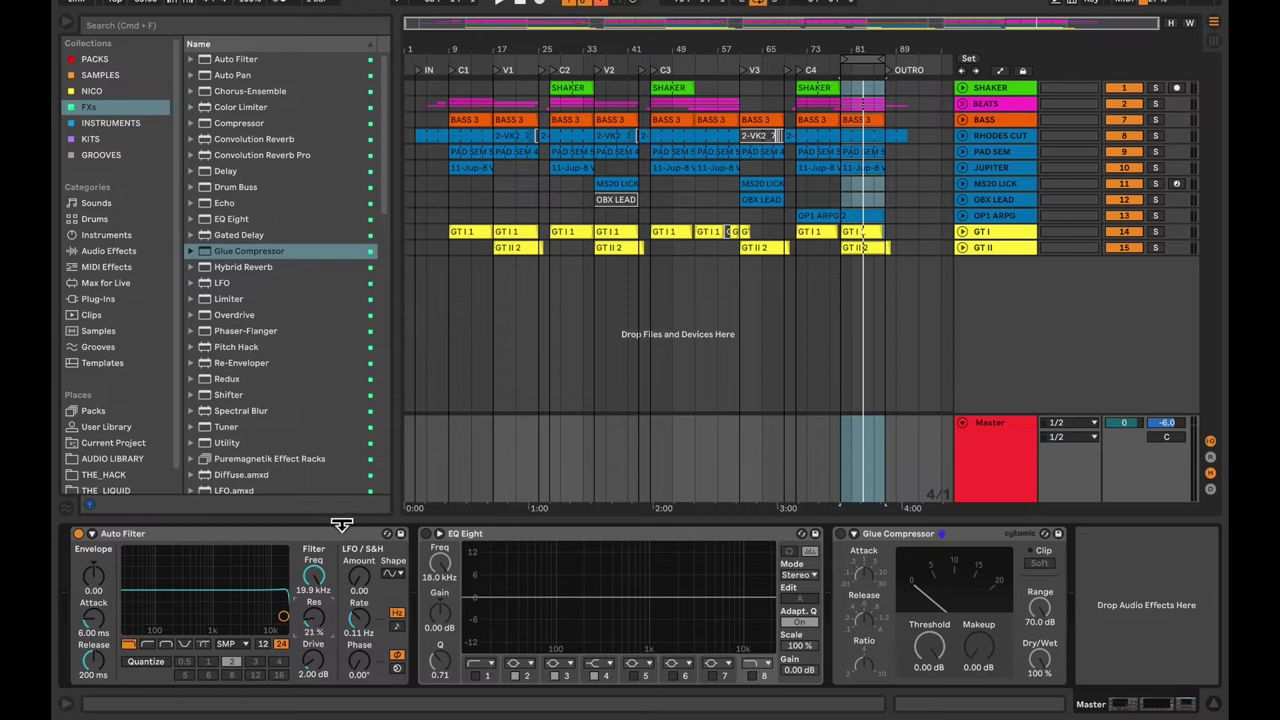
scroll(313, 582, "down", 5)
scroll(313, 582, "up", 1)
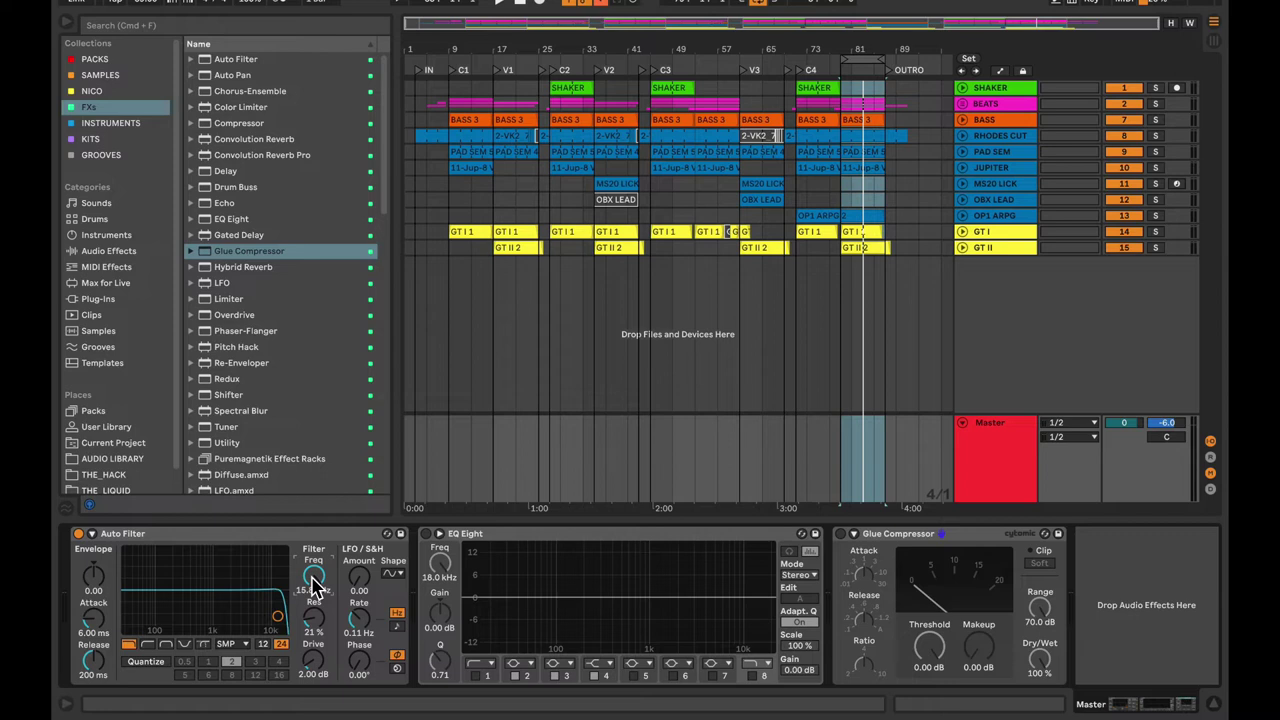
Replay the loop with the new cutoff and resonance, switching Auto Filter off and on to compare, and leave it on
key("space")
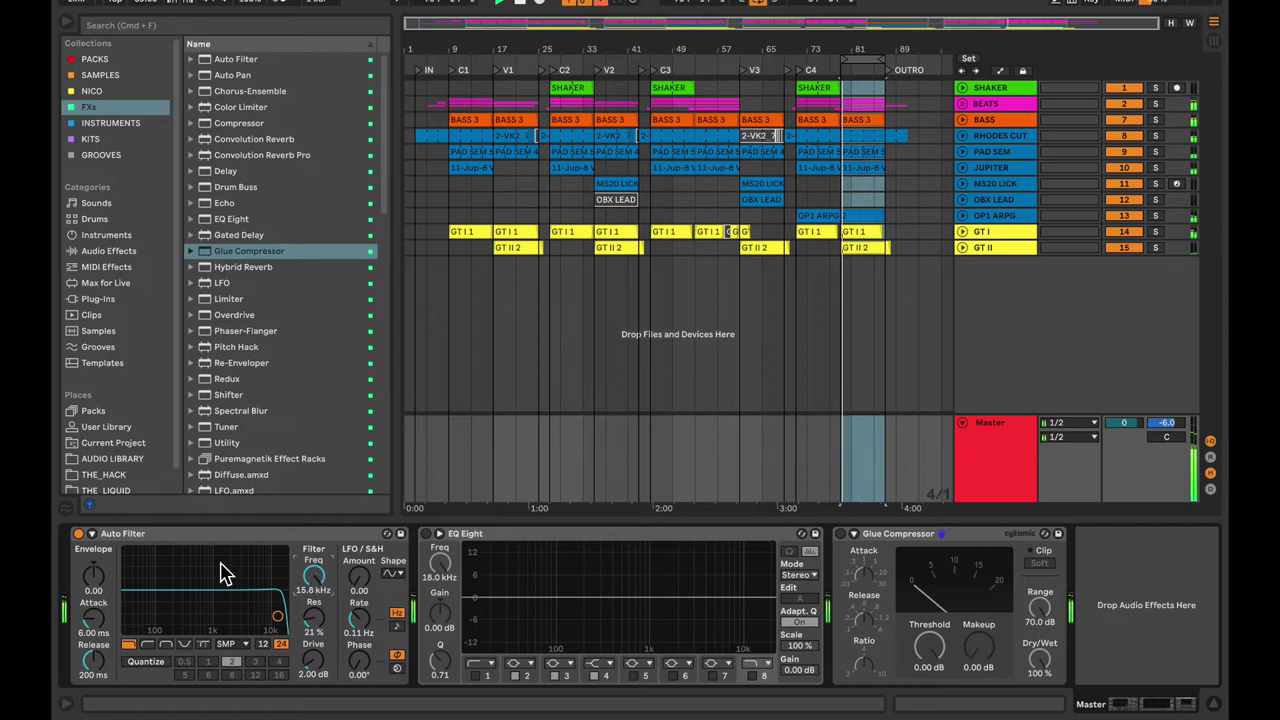
left_click(79, 536)
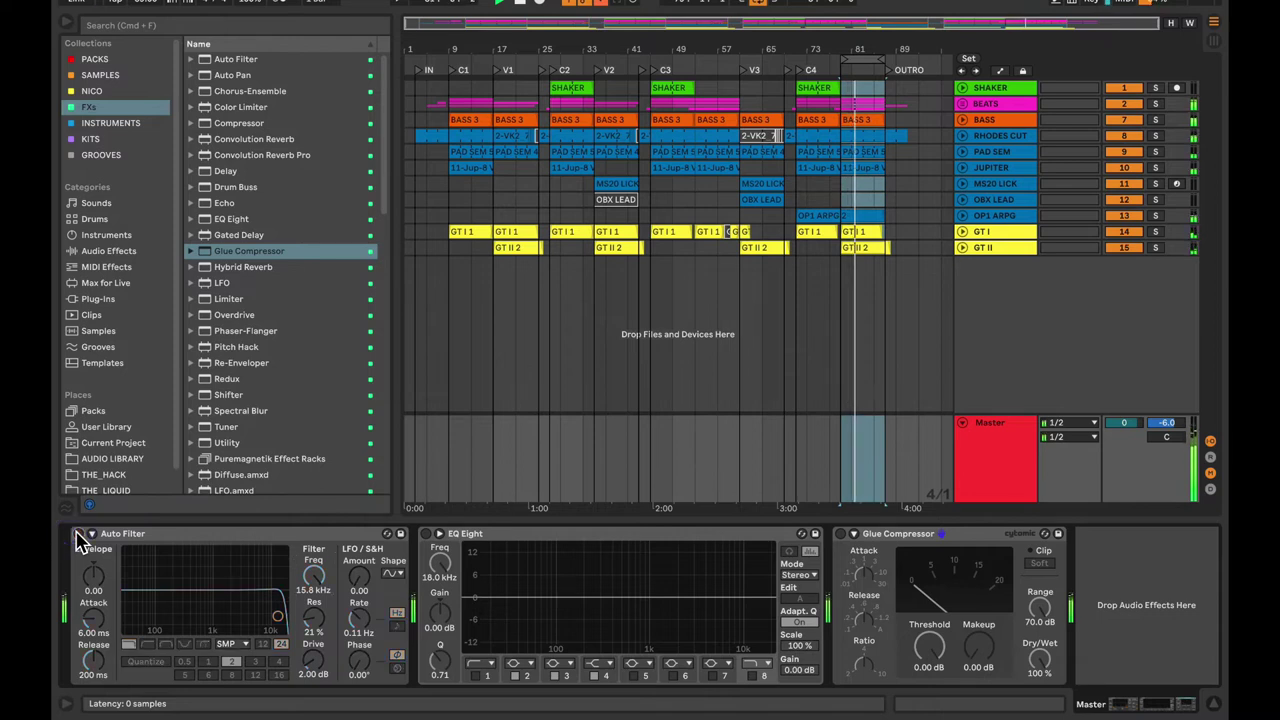
left_click(78, 535)
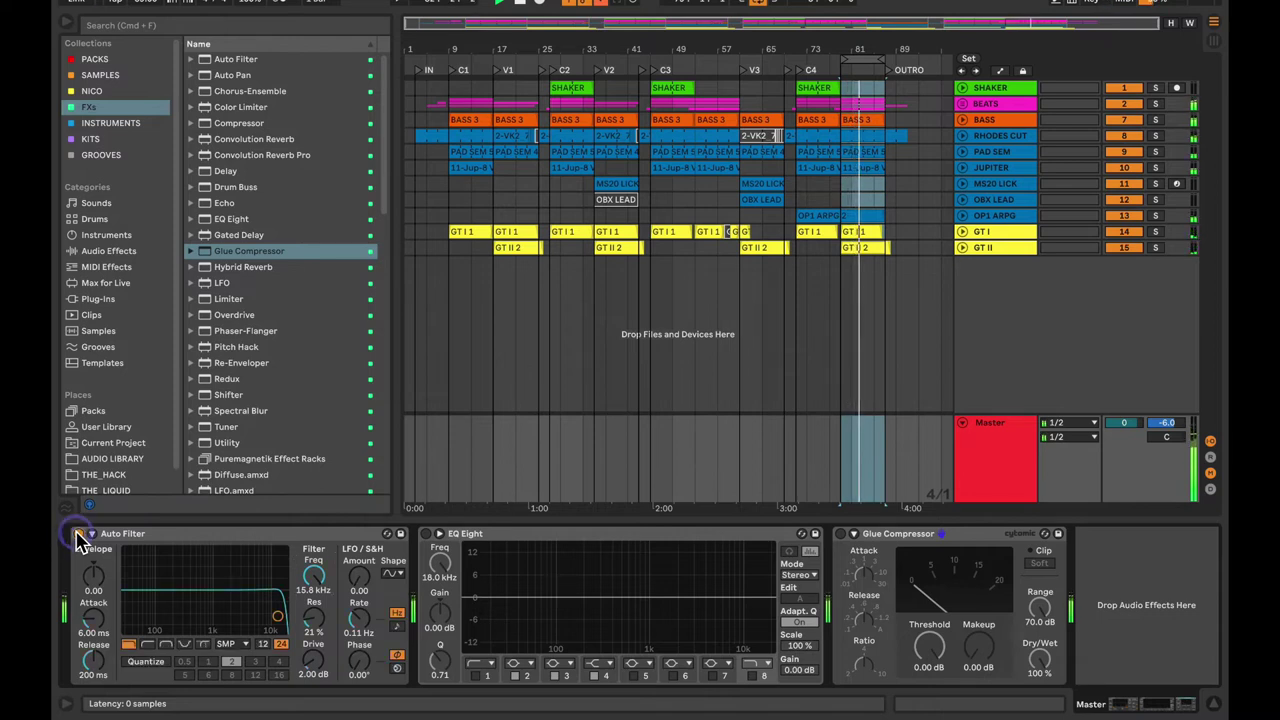
left_click(312, 578)
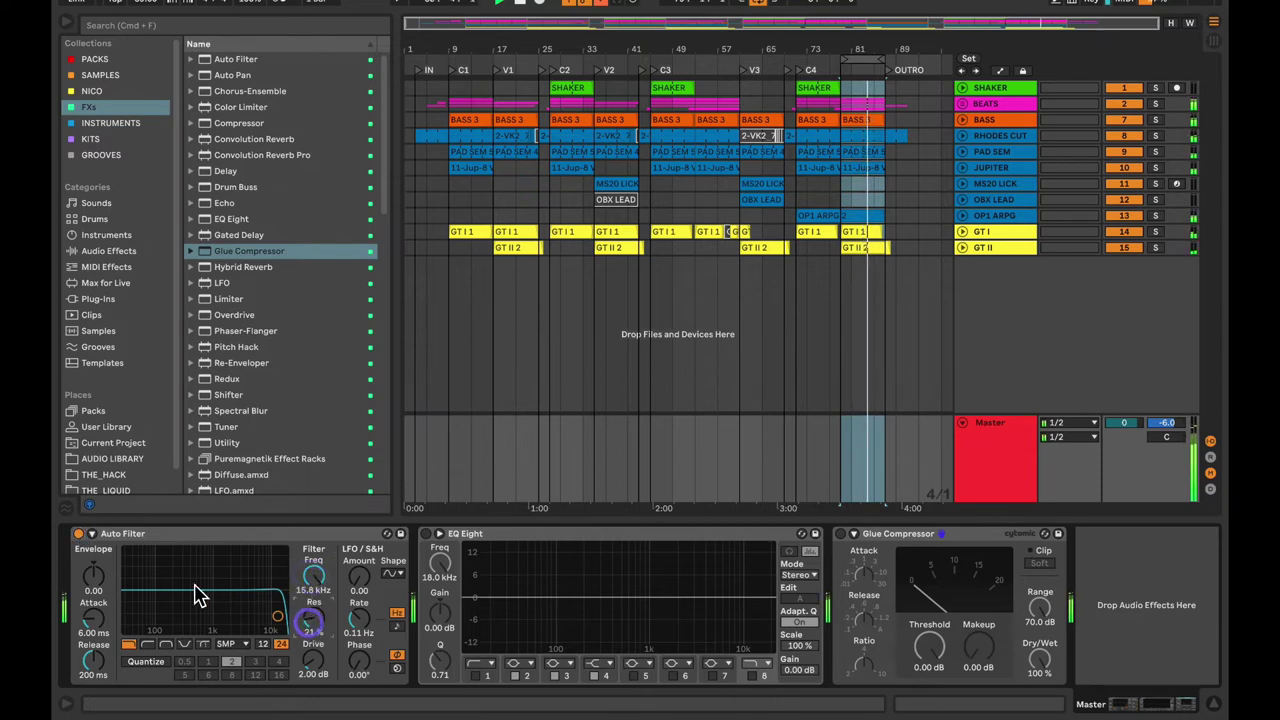
left_click(78, 535)
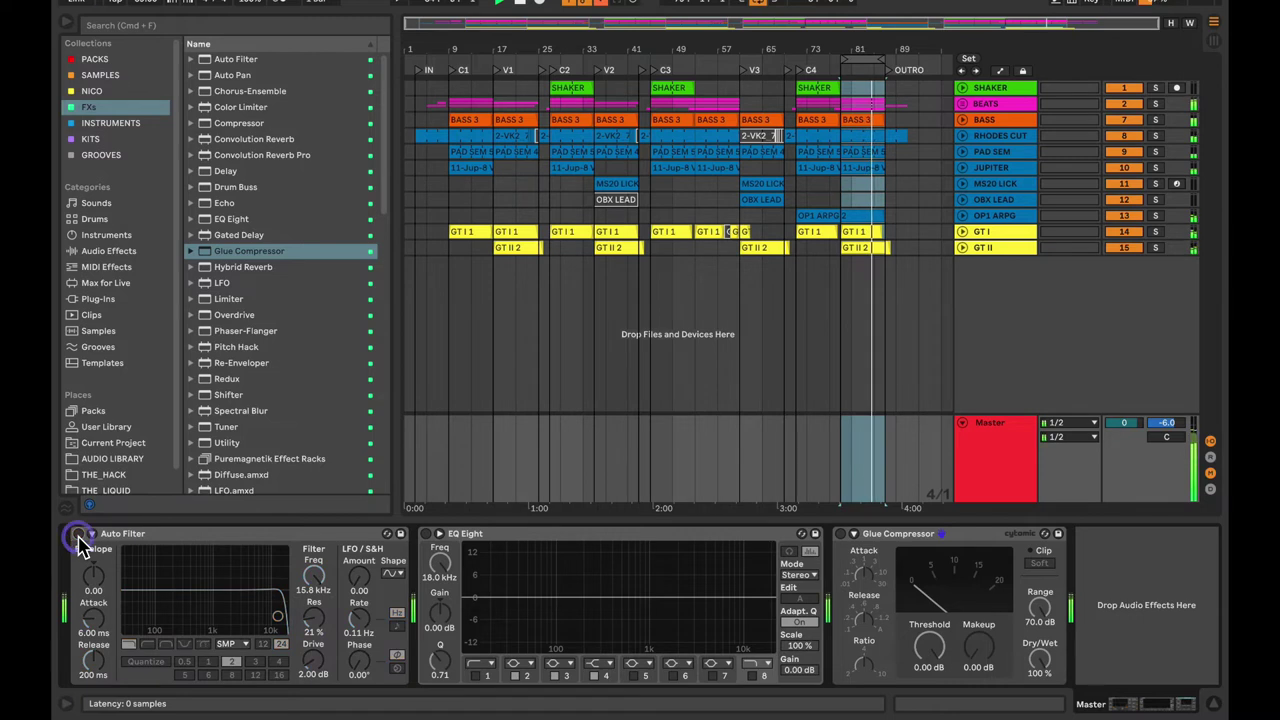
left_click(78, 535)
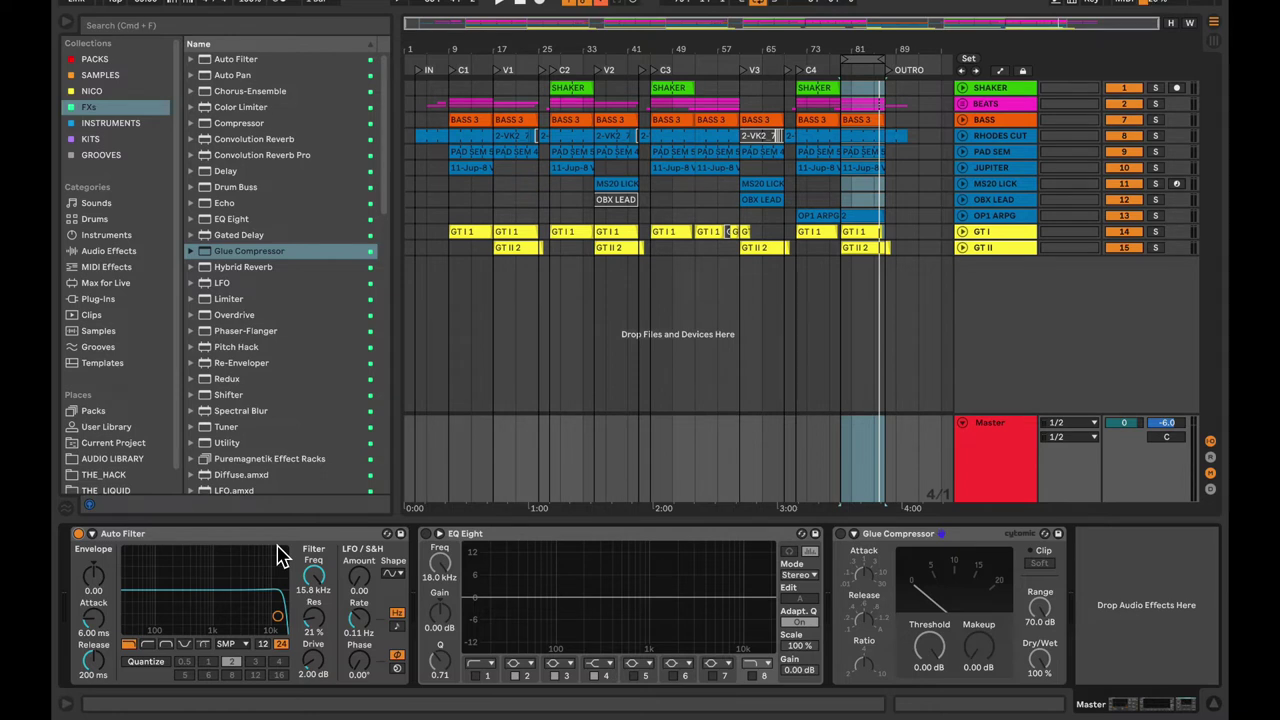
Enable EQ Eight, change band 2 to a low shelf, turn on the band 1 low cut and turn off band 3
left_click(425, 533)
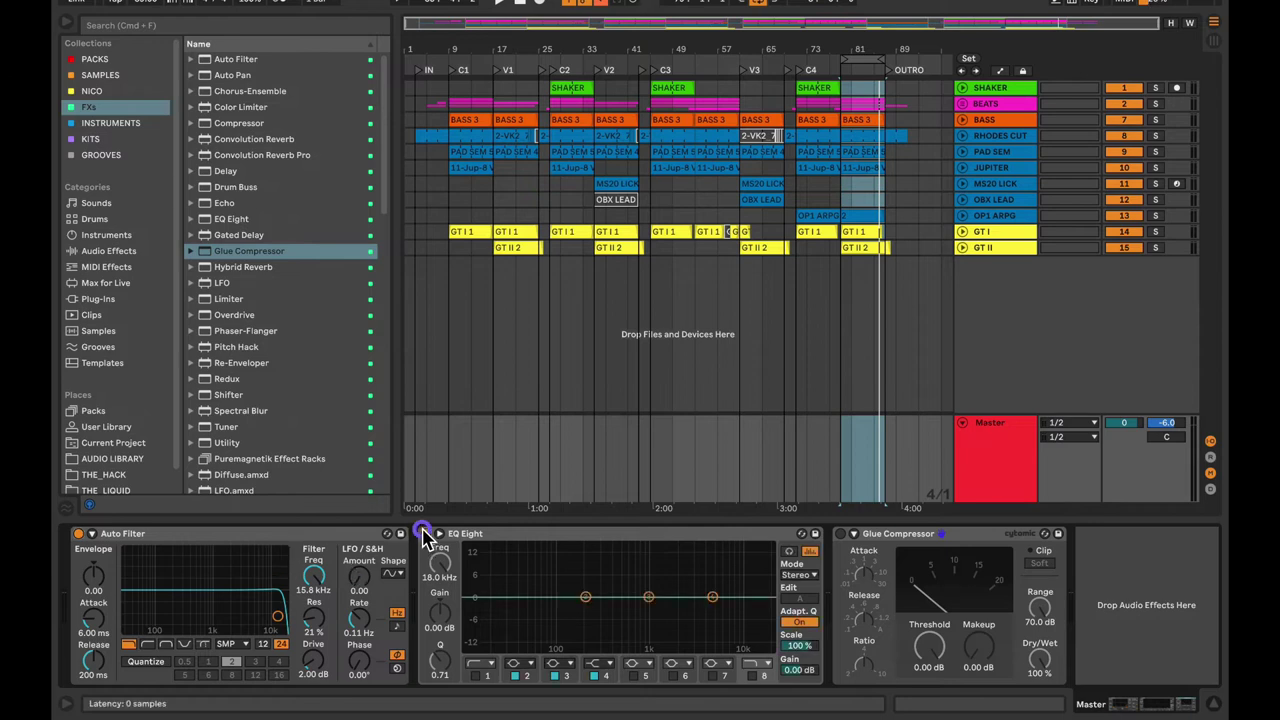
left_click(515, 664)
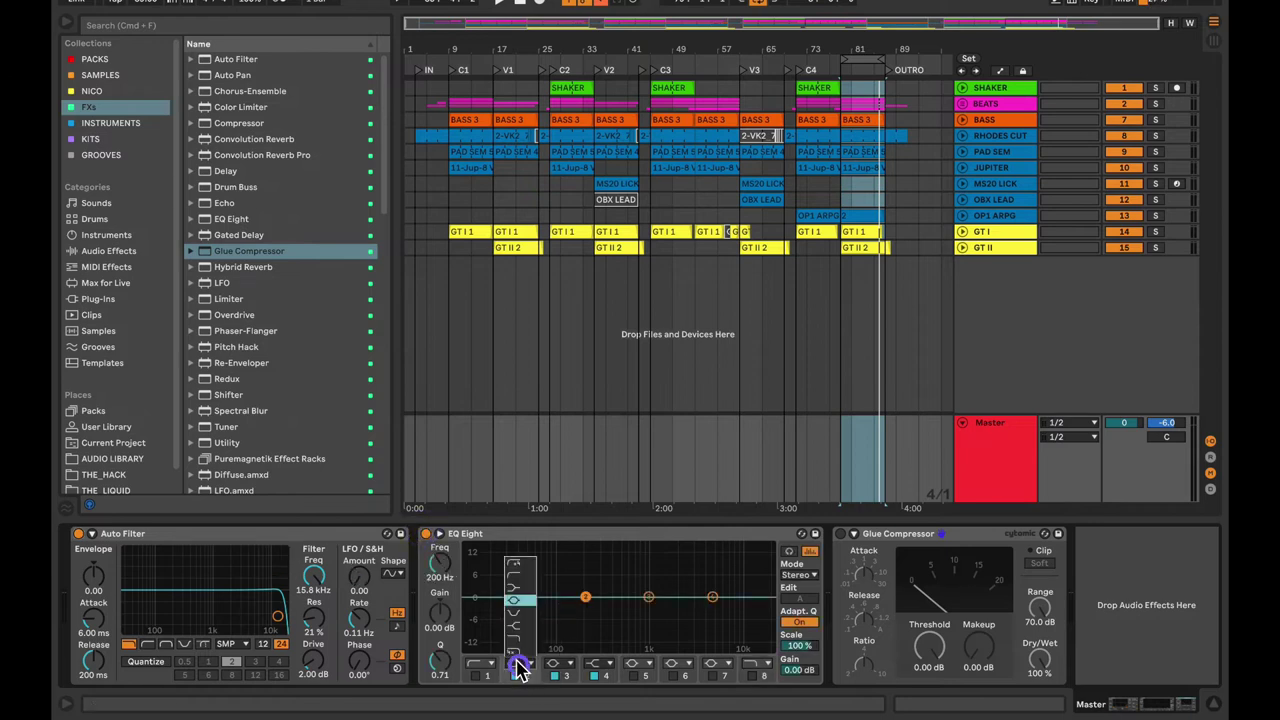
left_click(510, 594)
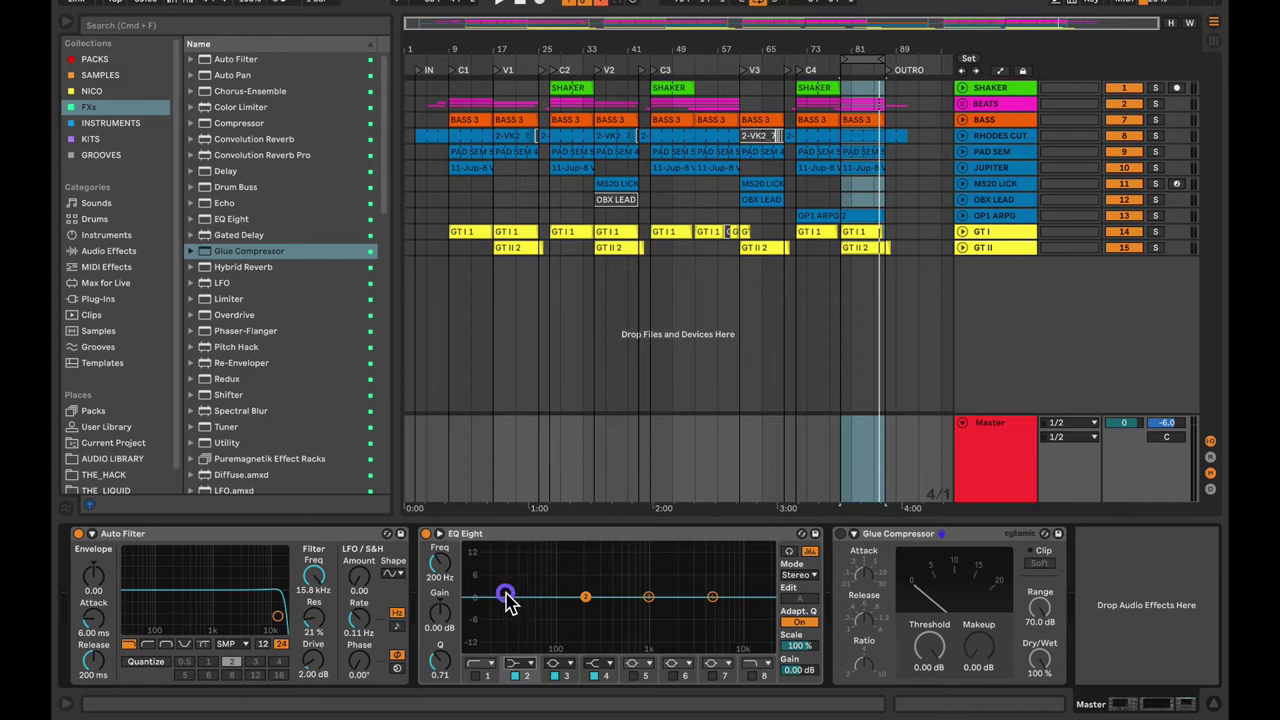
left_click(476, 676)
left_click(555, 676)
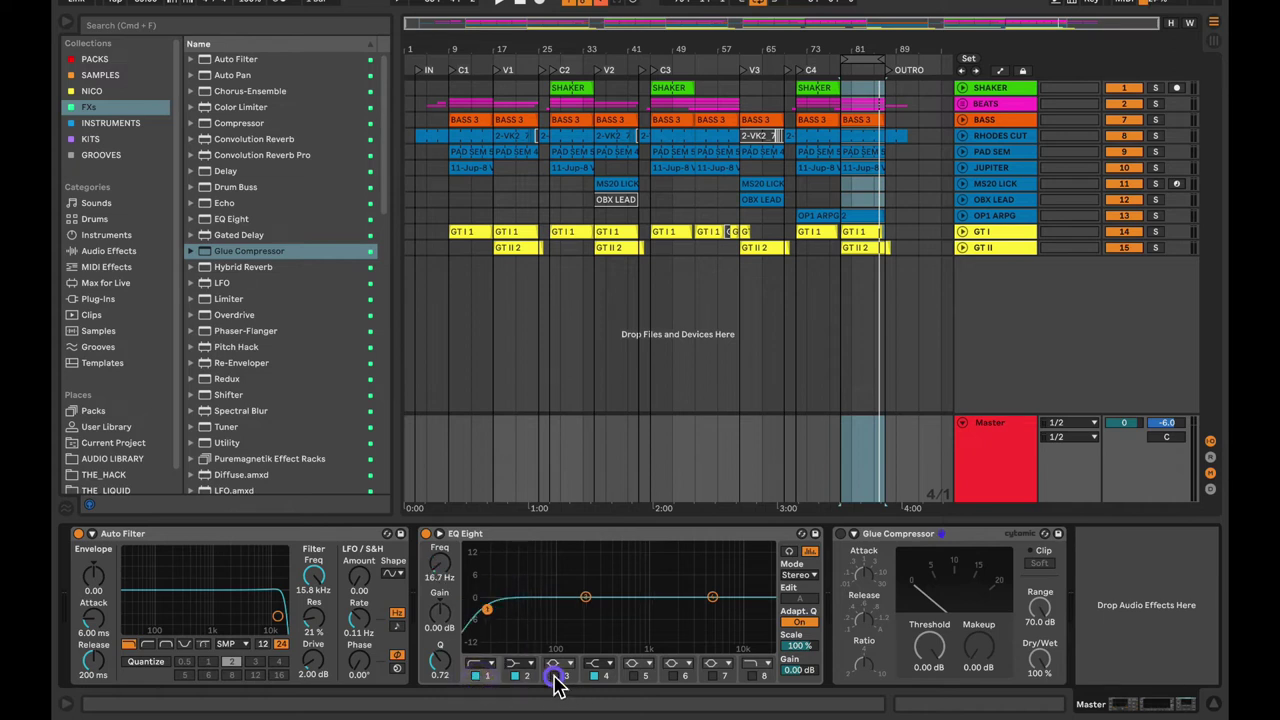
In an expanded EQ Eight display, boost the band 2 shelf by 2.07 dB at 113 Hz and move band 1's low cut to about 20.8 Hz
left_click(438, 533)
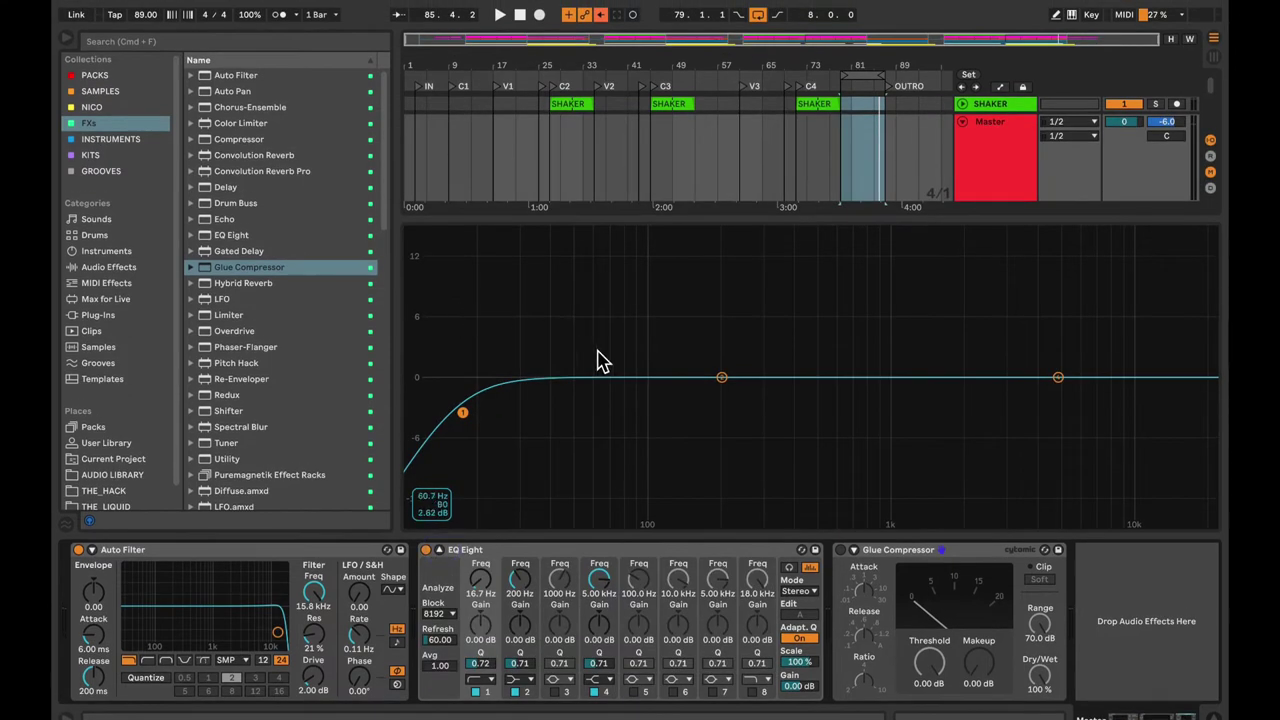
left_click_drag(396, 232, 317, 223)
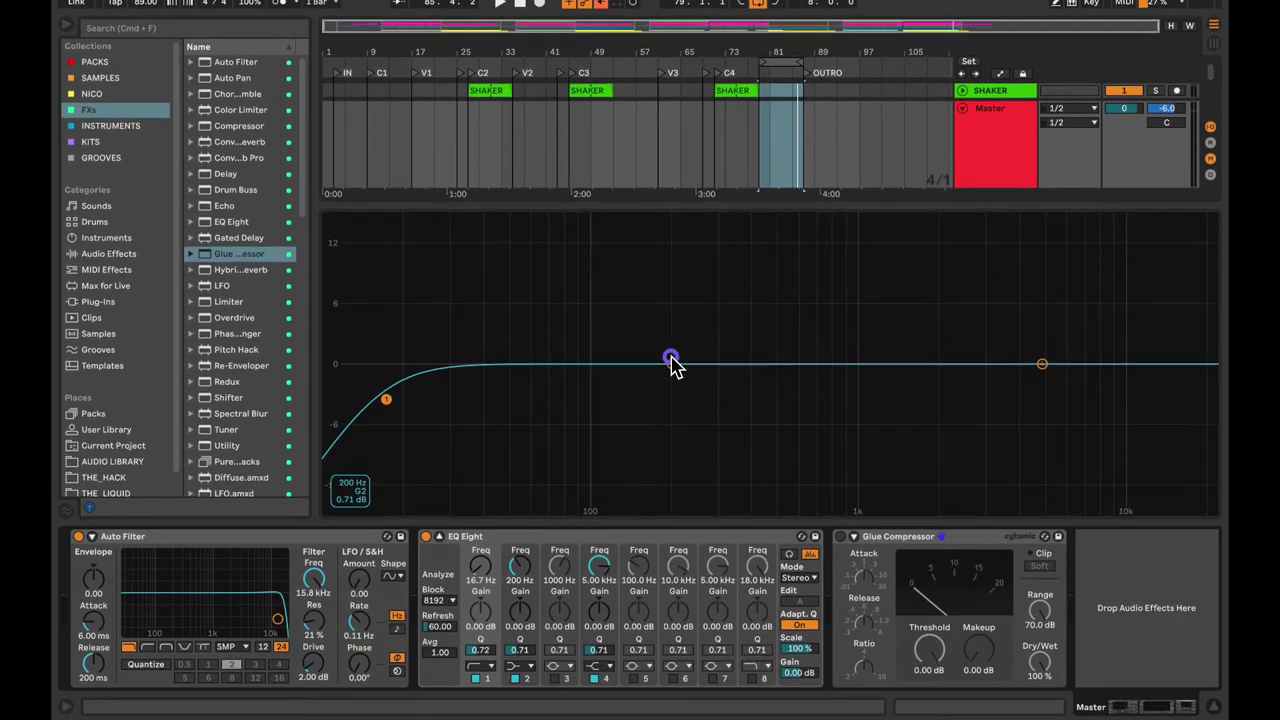
mouse_move(671, 375)
left_mouse_down()
mouse_move(630, 376)
mouse_move(629, 358)
mouse_move(668, 363)
mouse_move(605, 343)
mouse_move(607, 354)
left_mouse_up()
key("space")
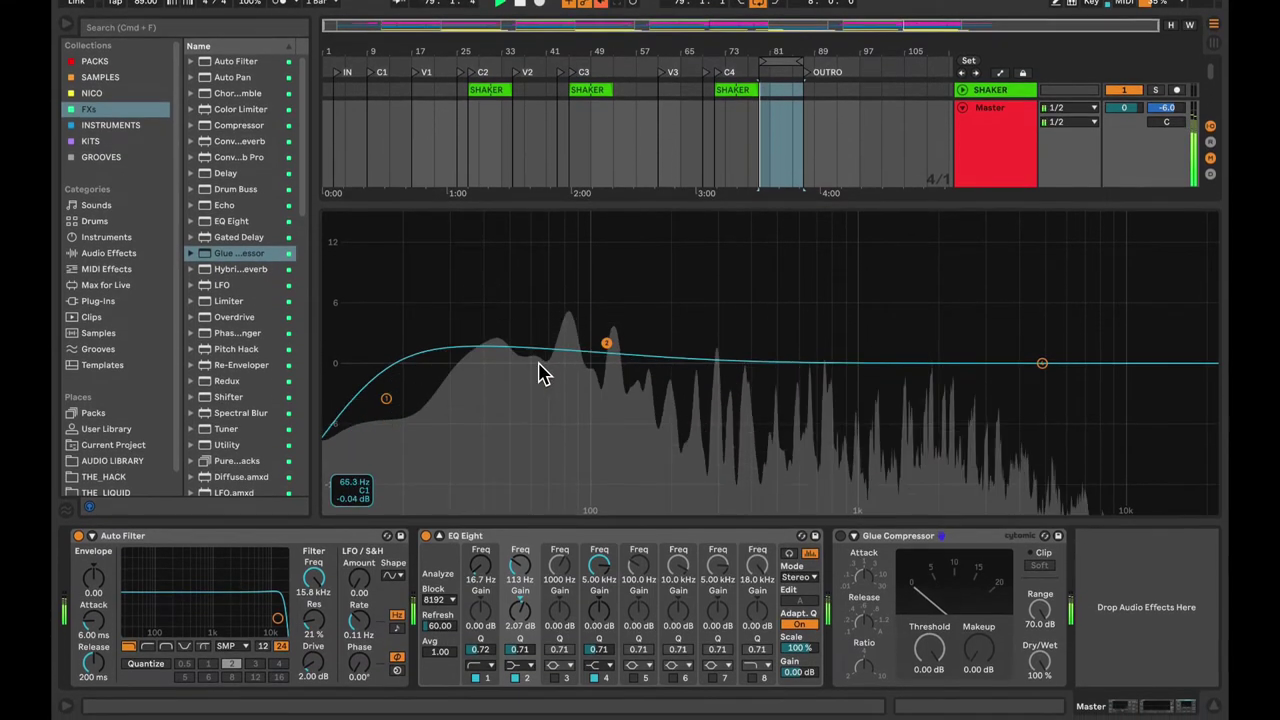
left_click_drag(386, 393, 408, 395)
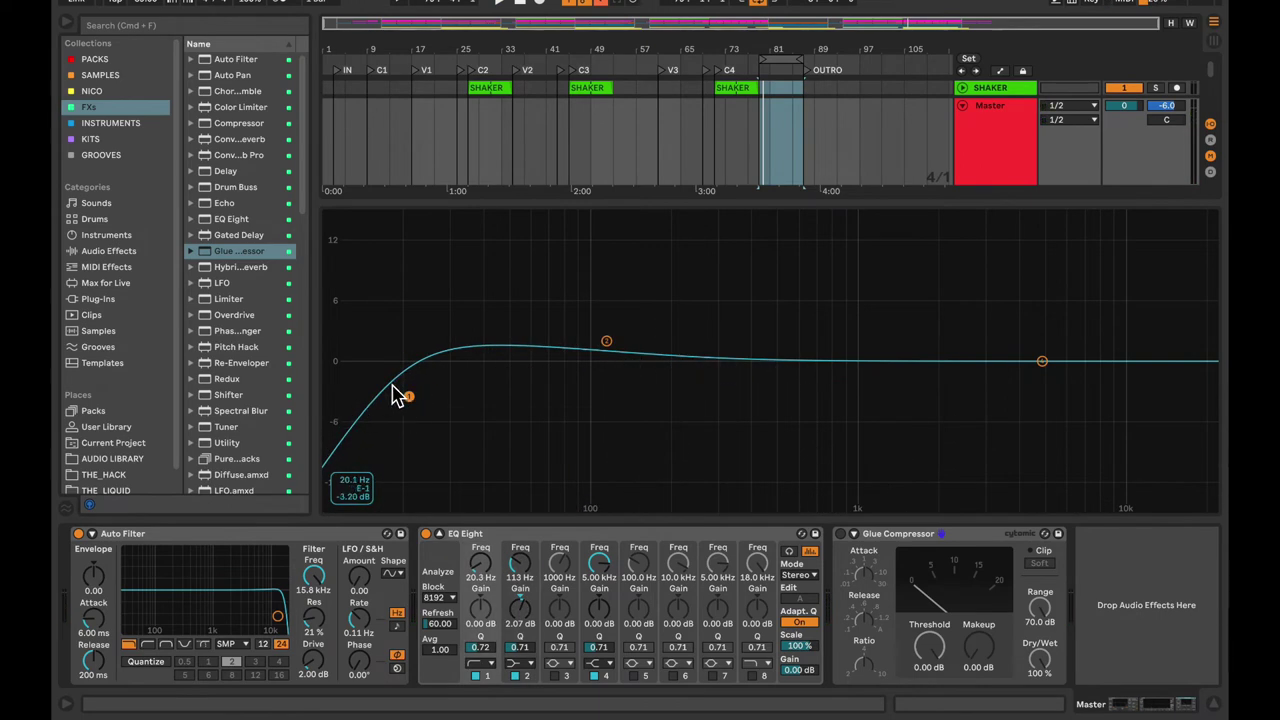
key("space")
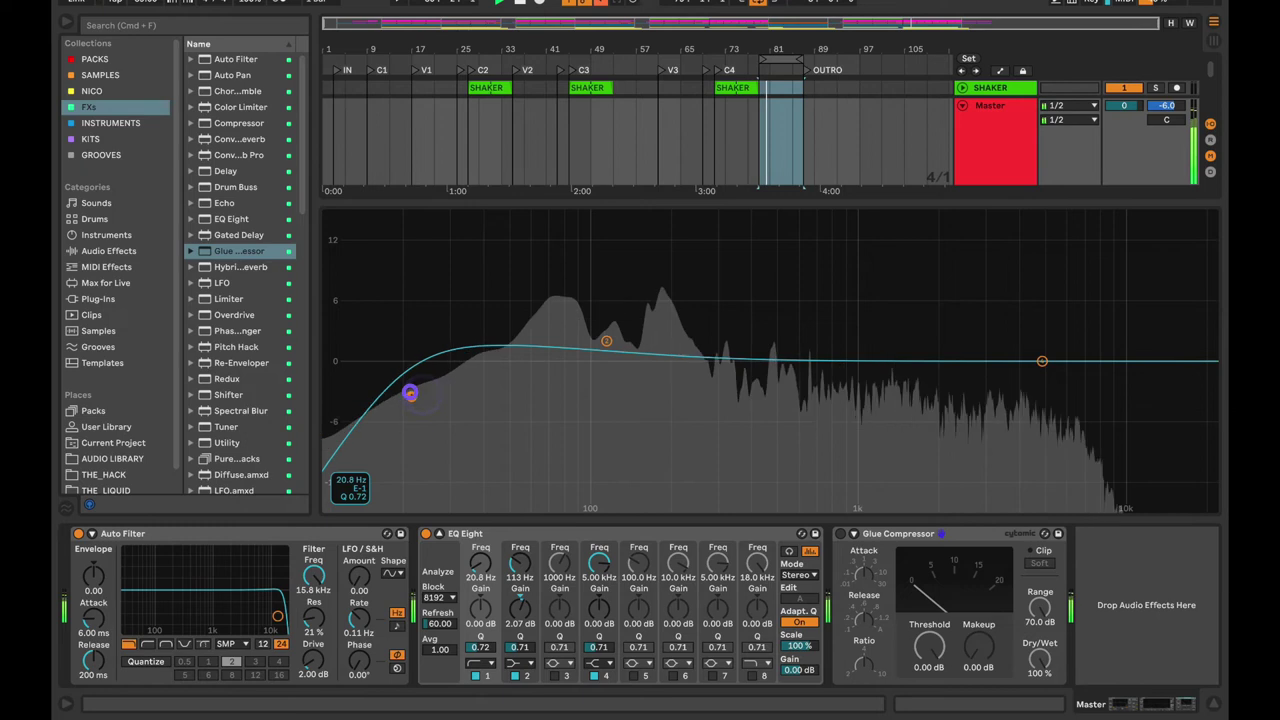
Move EQ Eight's band 1 low cut to 21.5 Hz and boost the band 4 high shelf by 2.59 dB at 1.40 kHz
left_click_drag(410, 393, 416, 393)
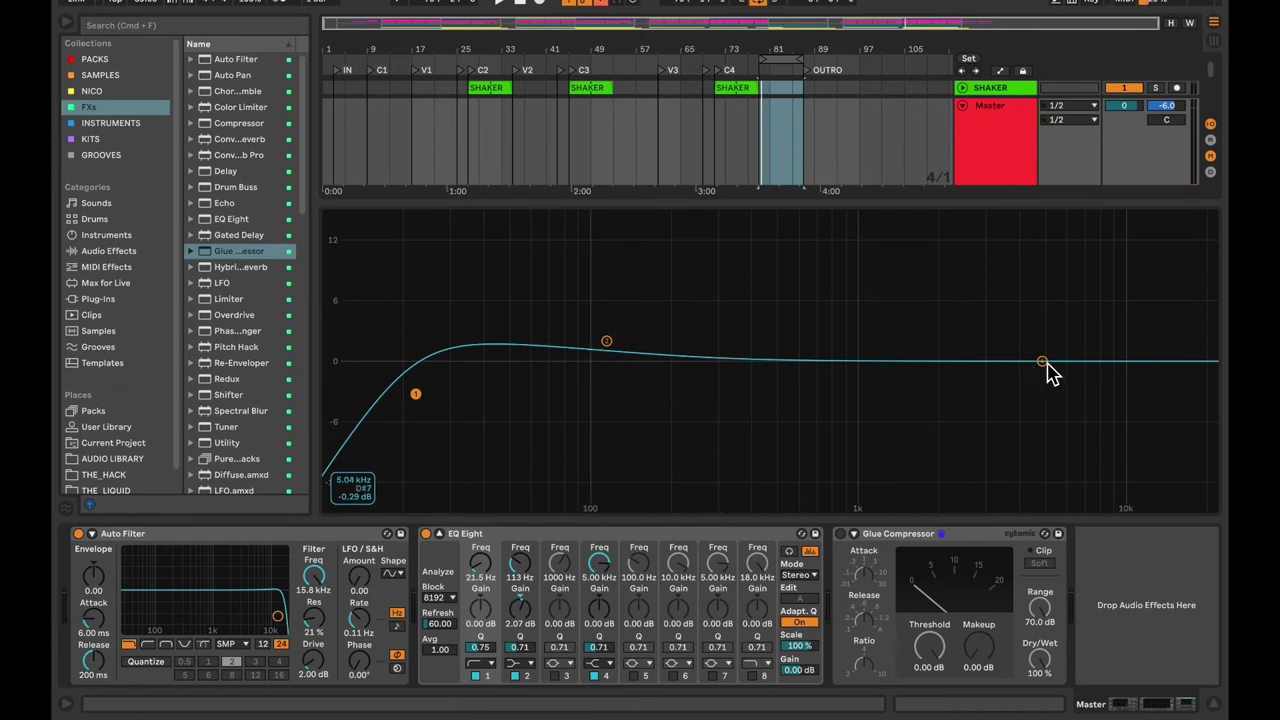
left_click_drag(1042, 361, 921, 346)
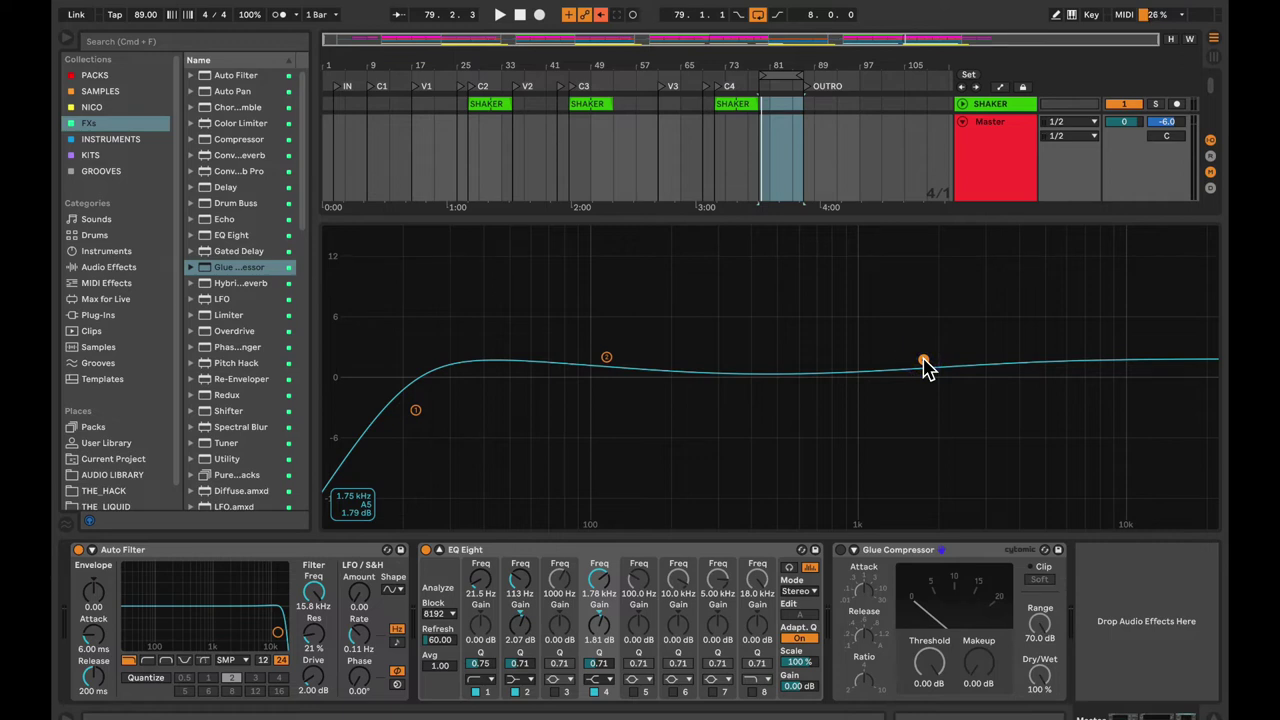
left_click_drag(923, 360, 895, 355)
Raise the band 4 high shelf to 3.36 dB while the loop plays, comparing the mix with EQ Eight off and on
key("space")
left_click(425, 549)
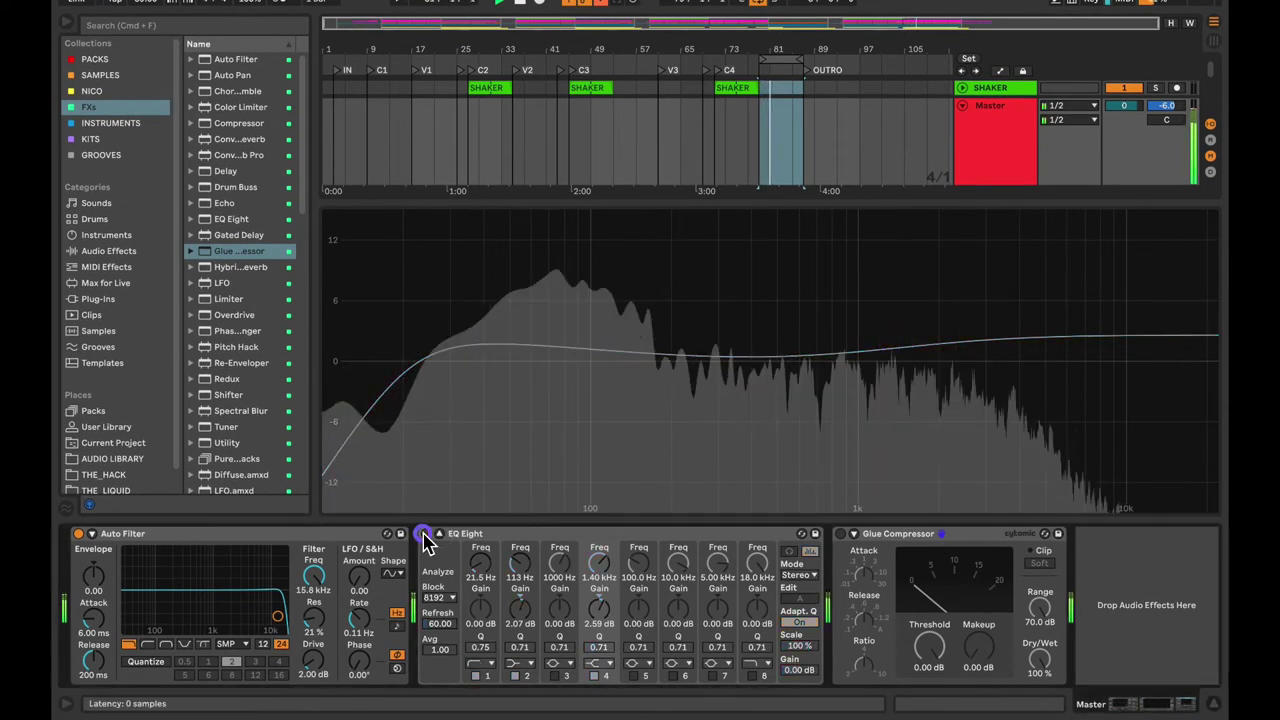
left_click(425, 537)
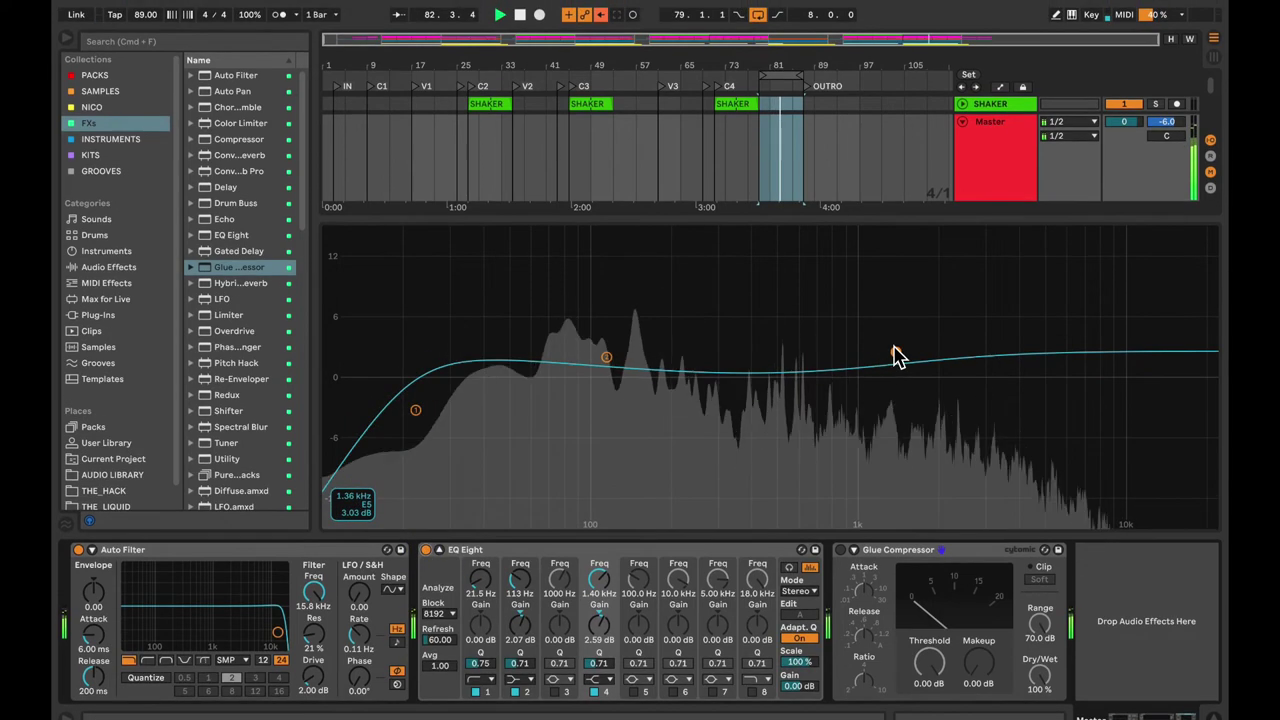
left_click_drag(896, 356, 893, 340)
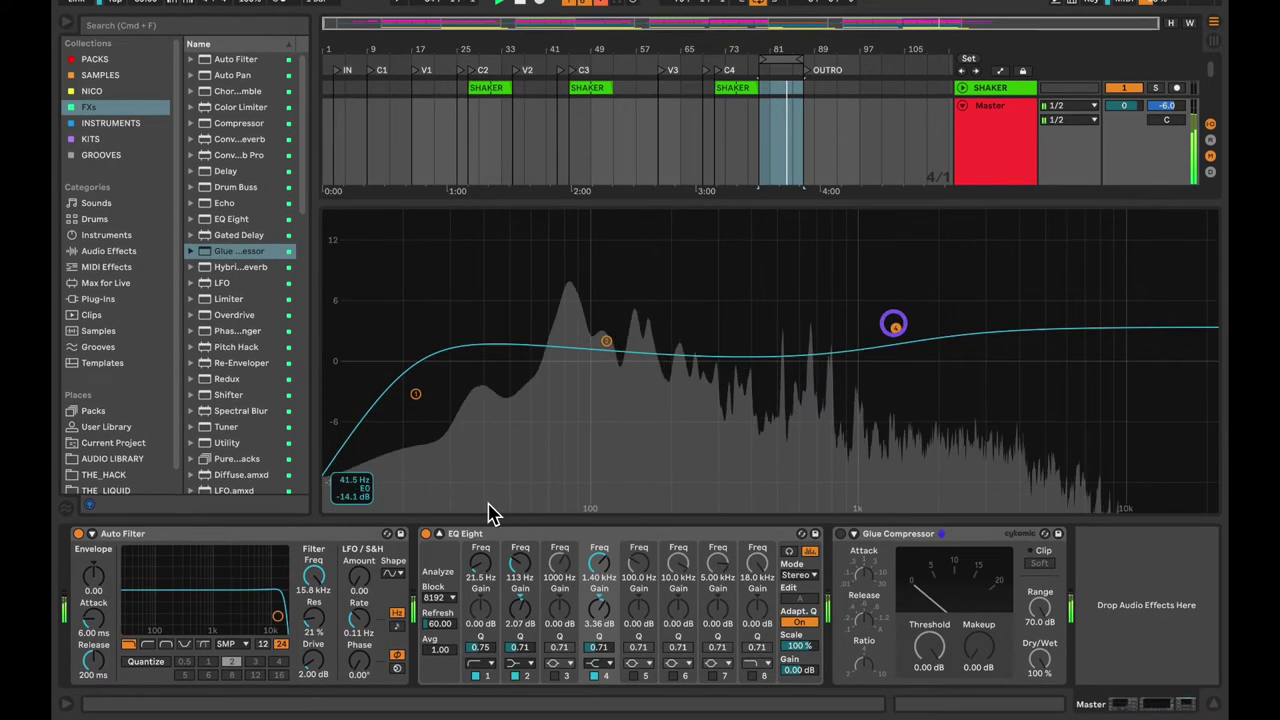
left_click(426, 534)
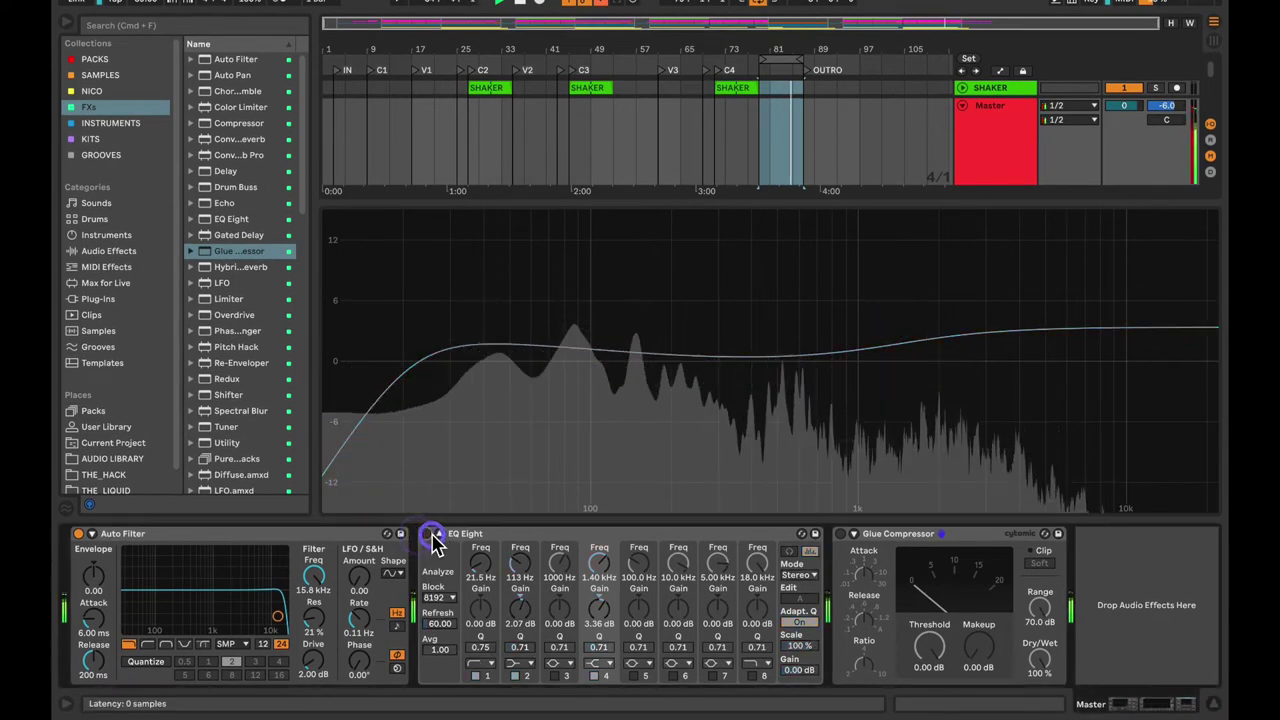
left_click(427, 535)
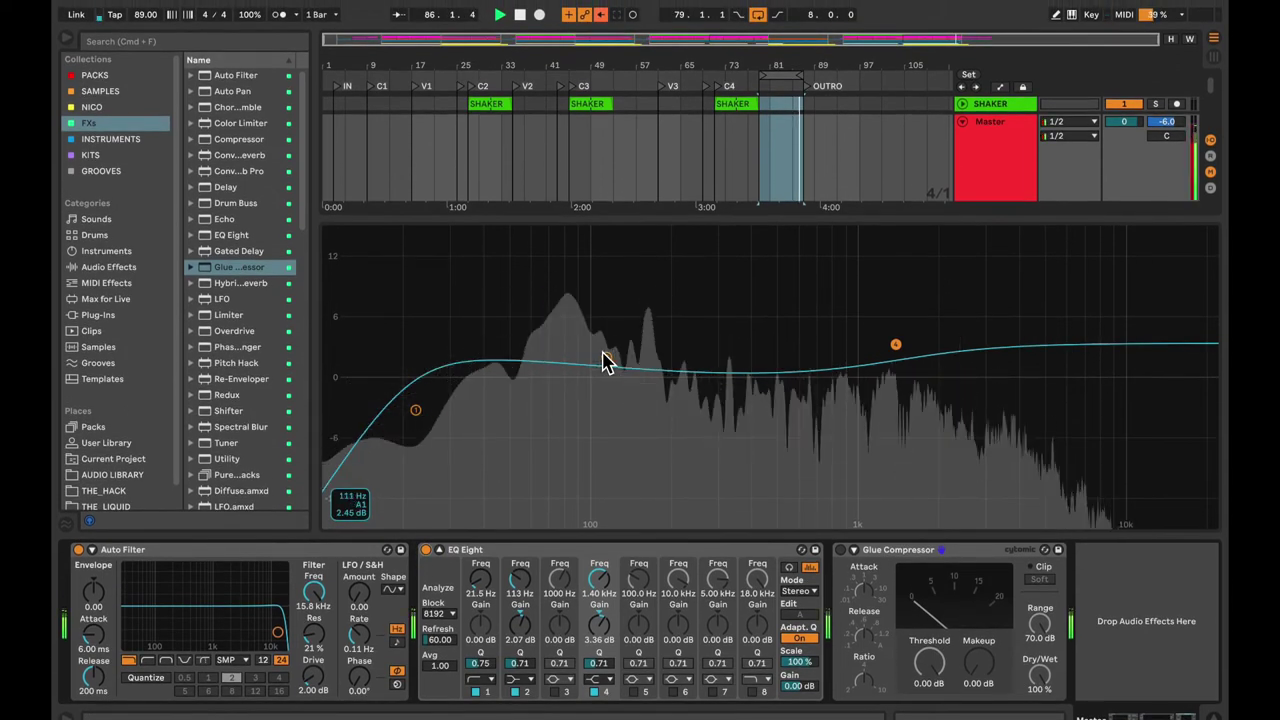
Set band 2 to 2.59 dB at 109 Hz and band 1 to 24.0 Hz, and compare with EQ Eight off and on
left_click_drag(605, 362, 597, 348)
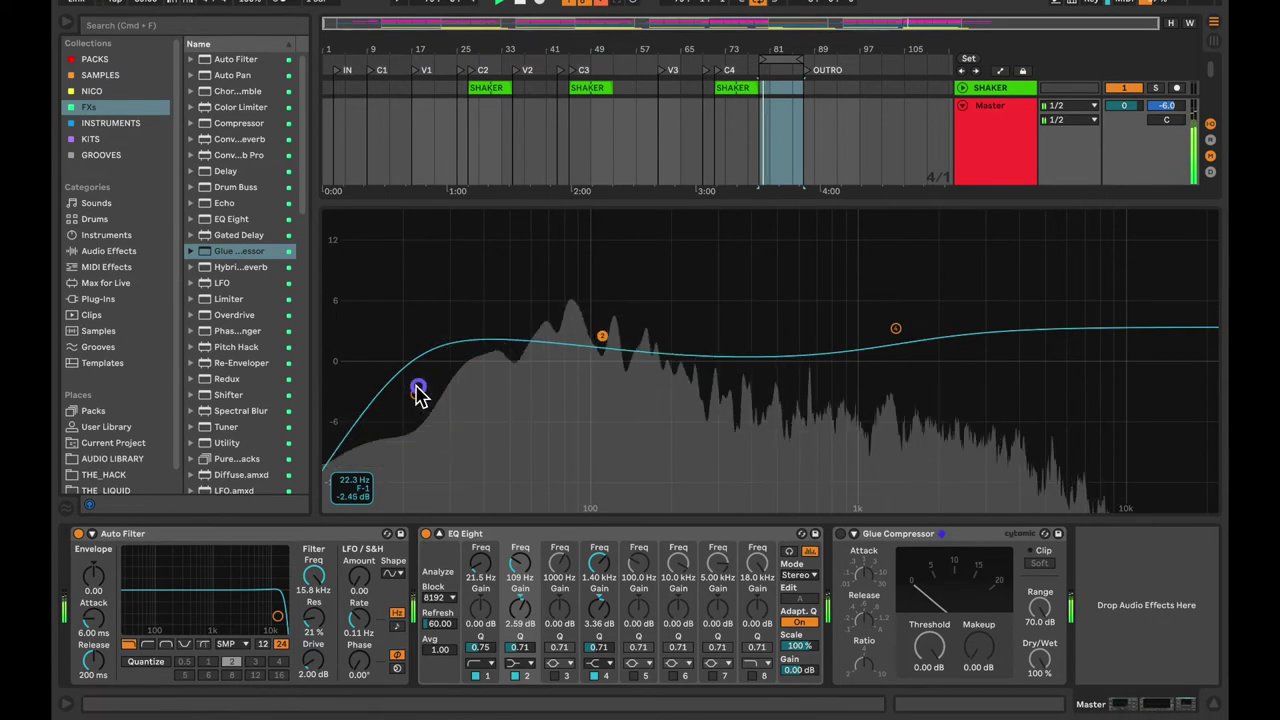
left_click_drag(428, 393, 430, 391)
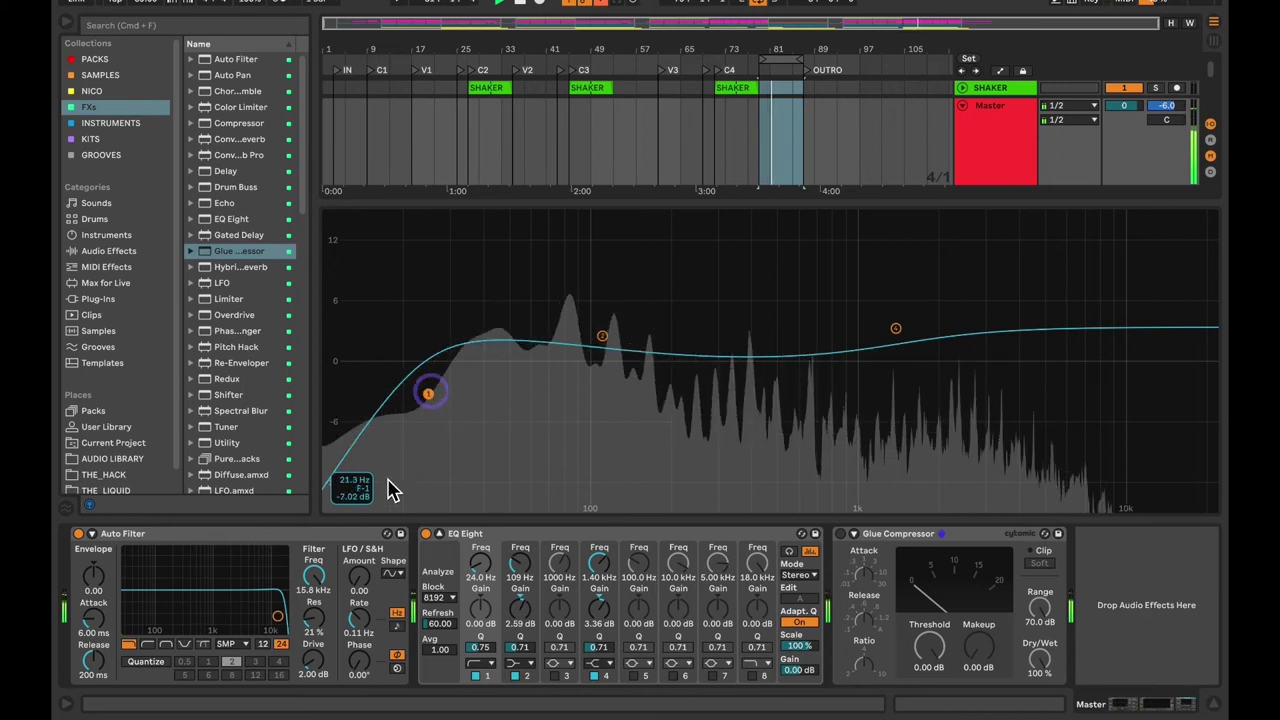
left_click(427, 535)
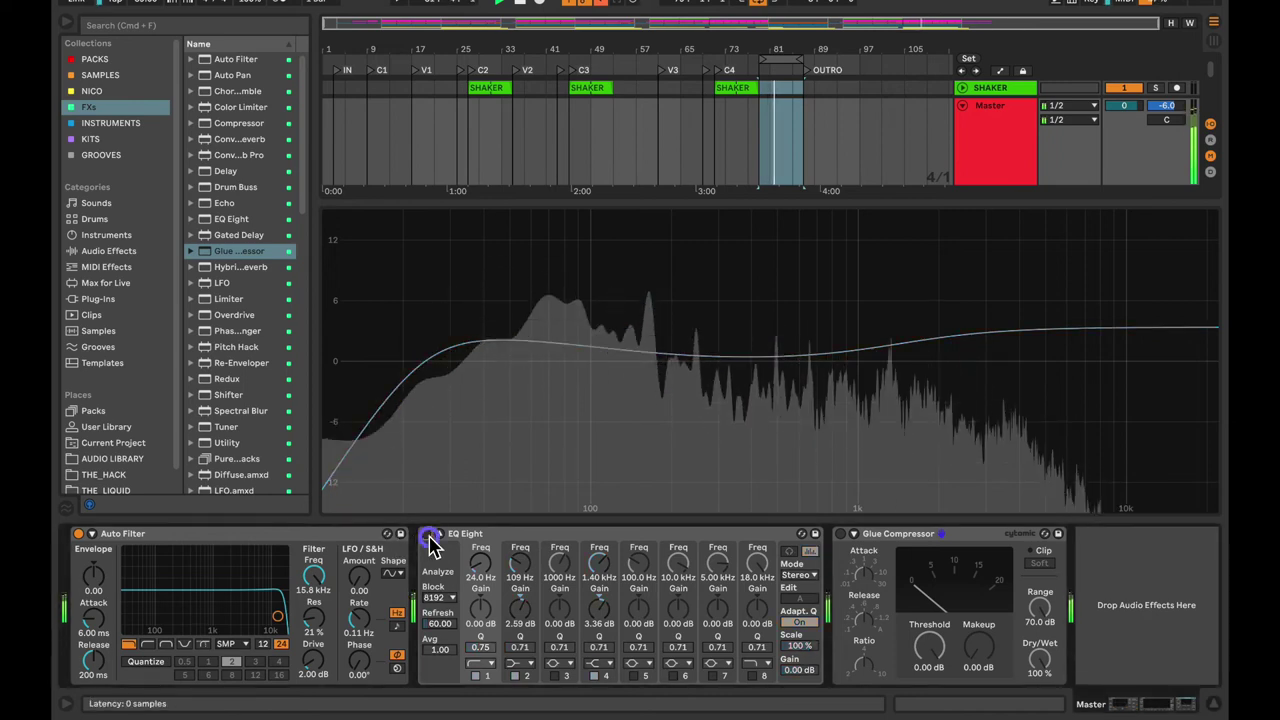
left_click(427, 535)
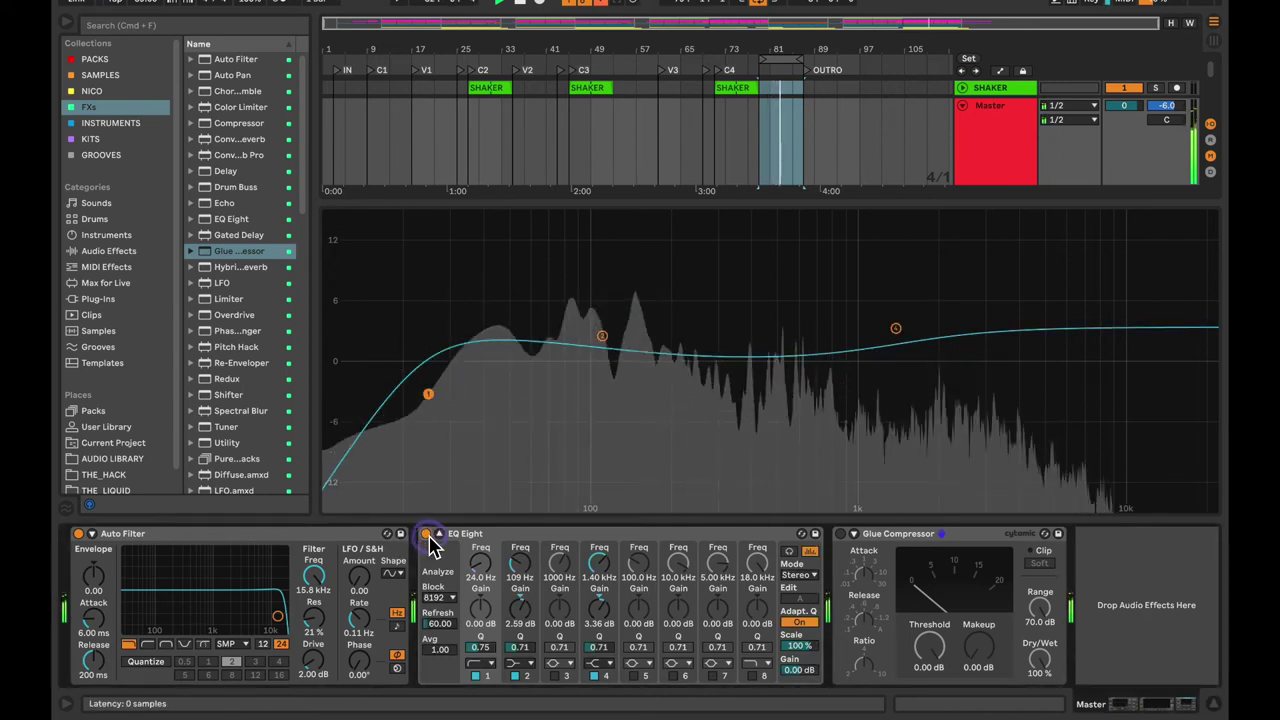
Select EQ Eight and Auto Filter together and collapse the expanded EQ display
left_click(486, 533)
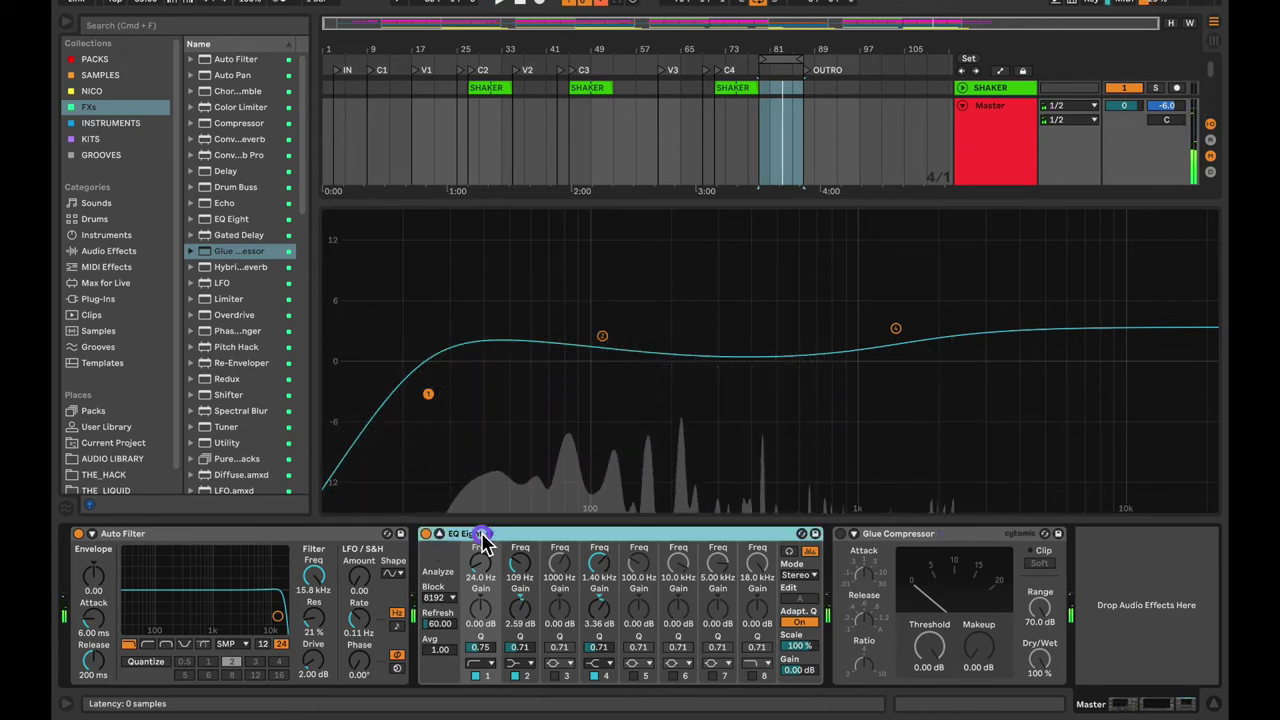
left_click(355, 535, "shift")
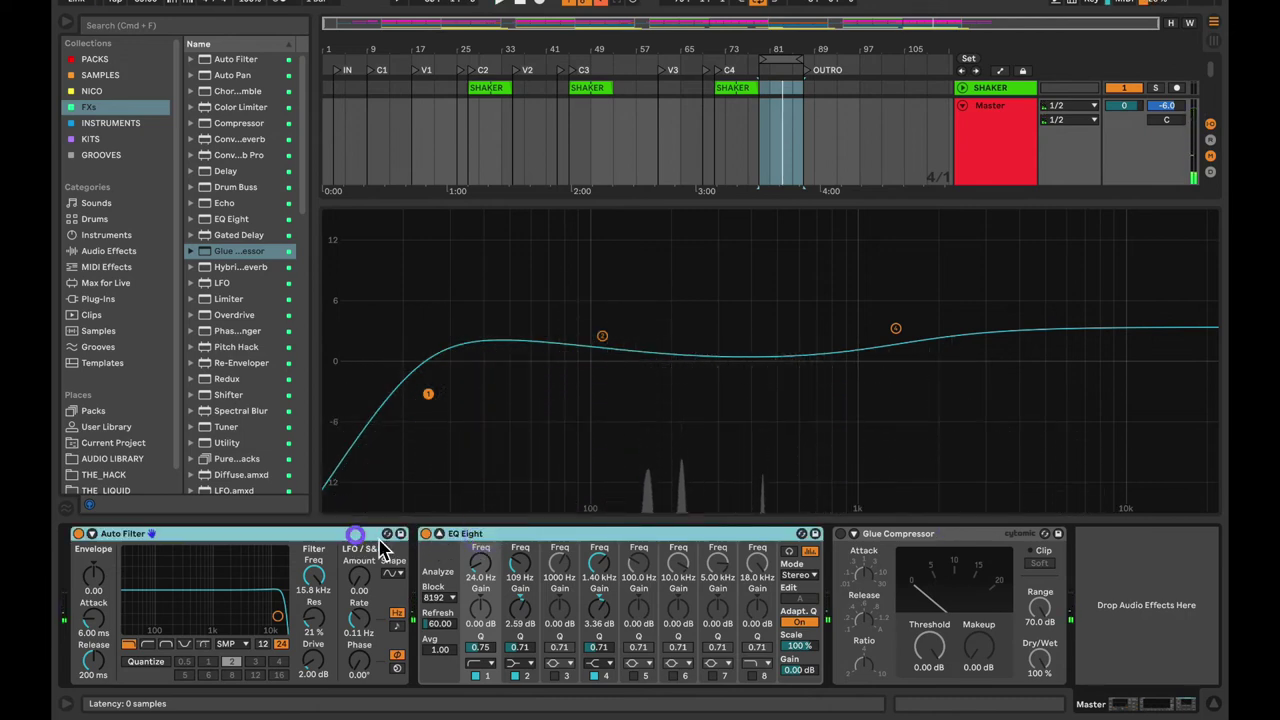
left_click(439, 534)
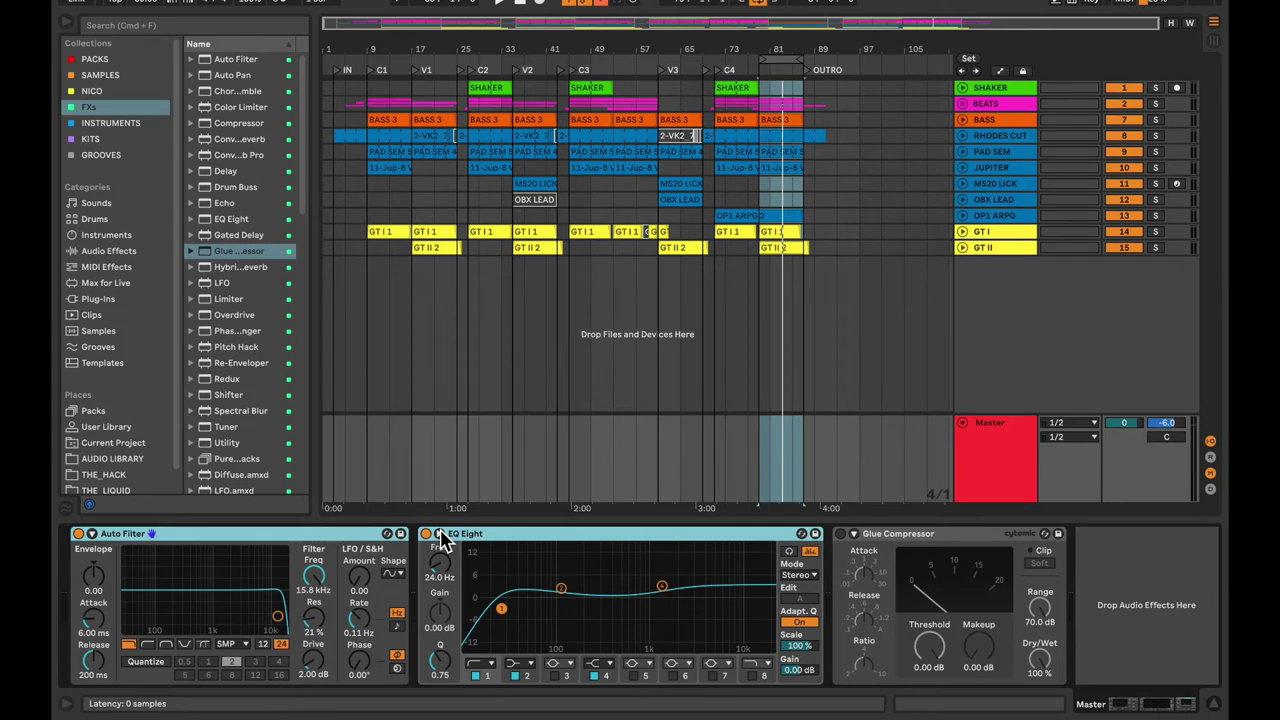
Play the loop while switching Auto Filter and EQ Eight off and on together to compare the sound, leaving both on
key("space")
left_click(427, 535)
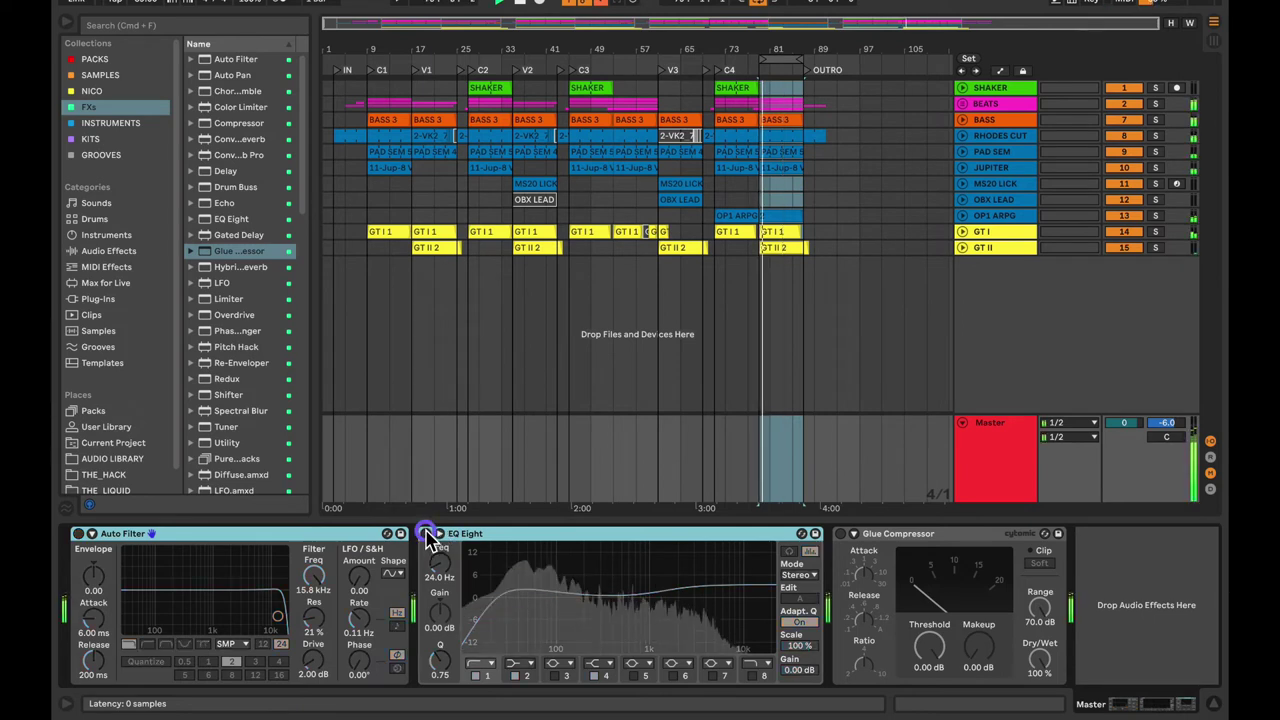
left_click(427, 534)
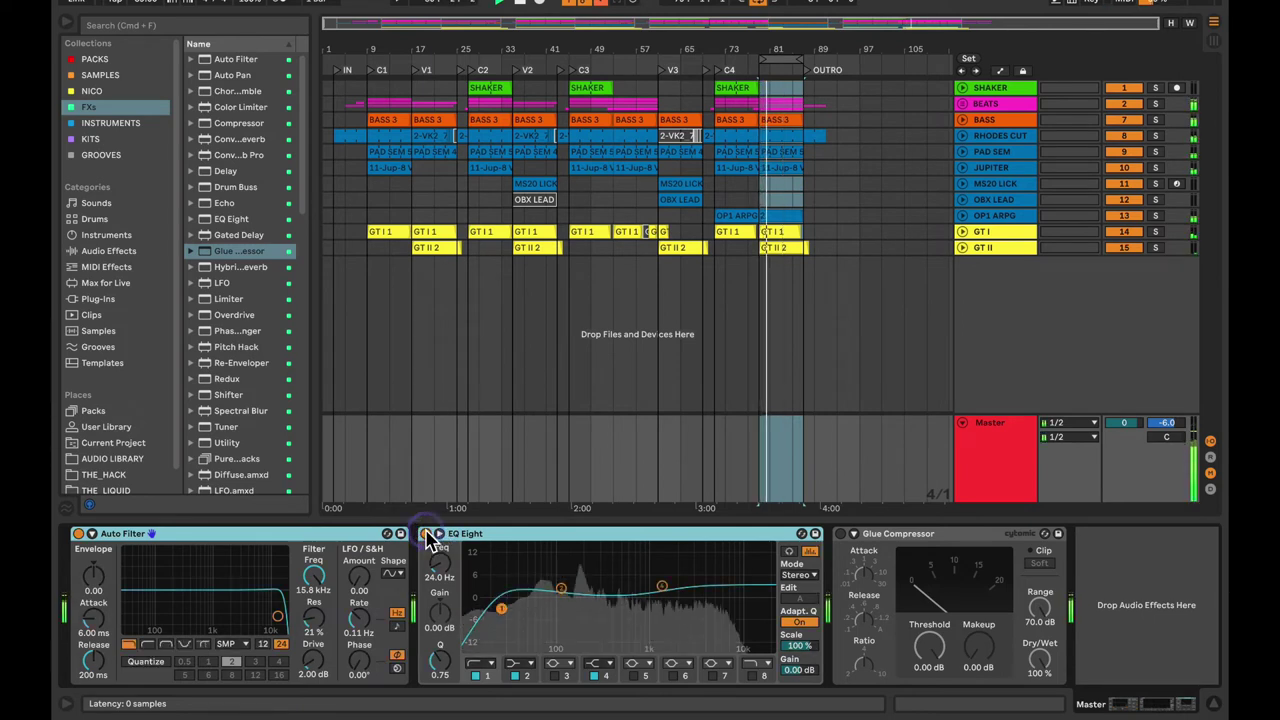
left_click(427, 535)
left_click(427, 535)
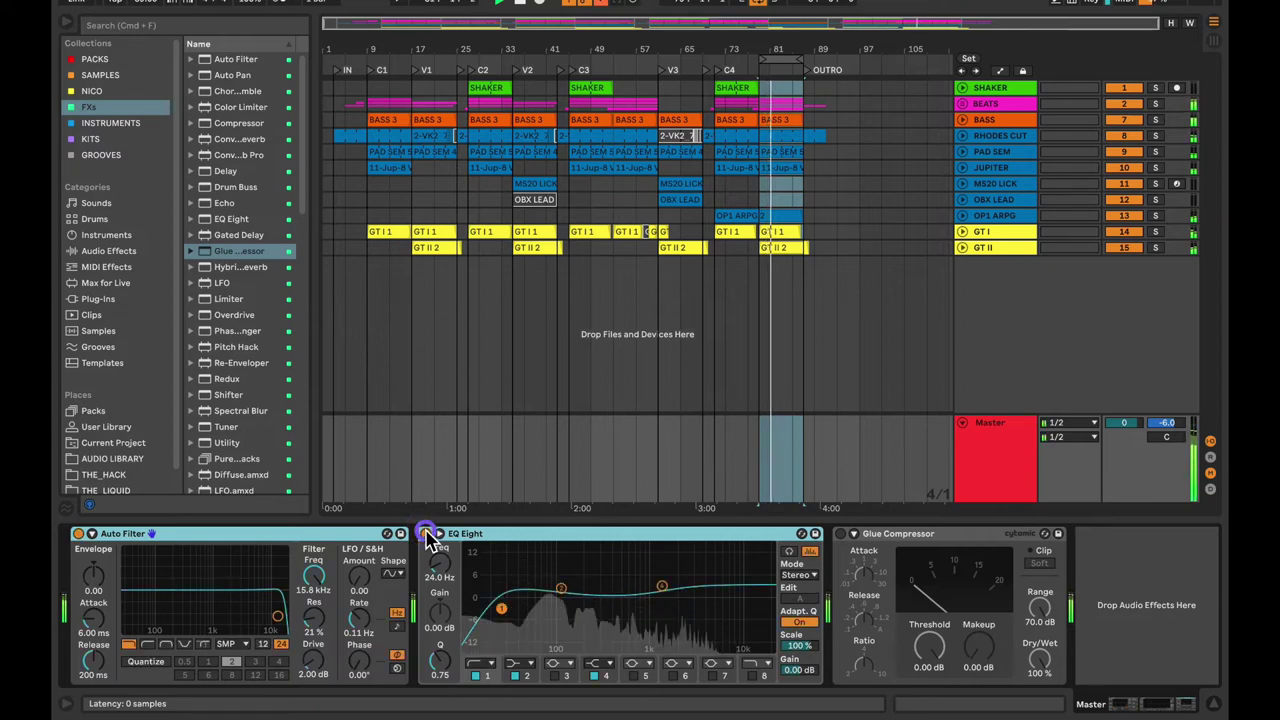
left_click(427, 535)
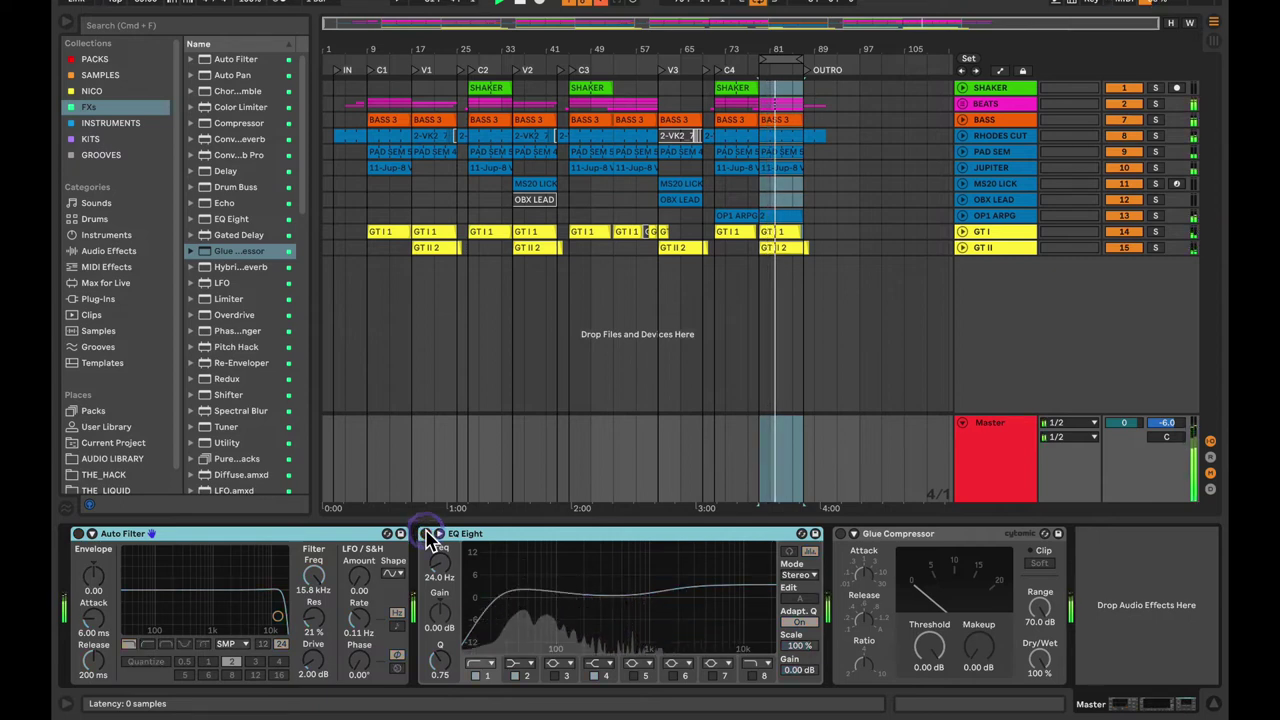
left_click(427, 535)
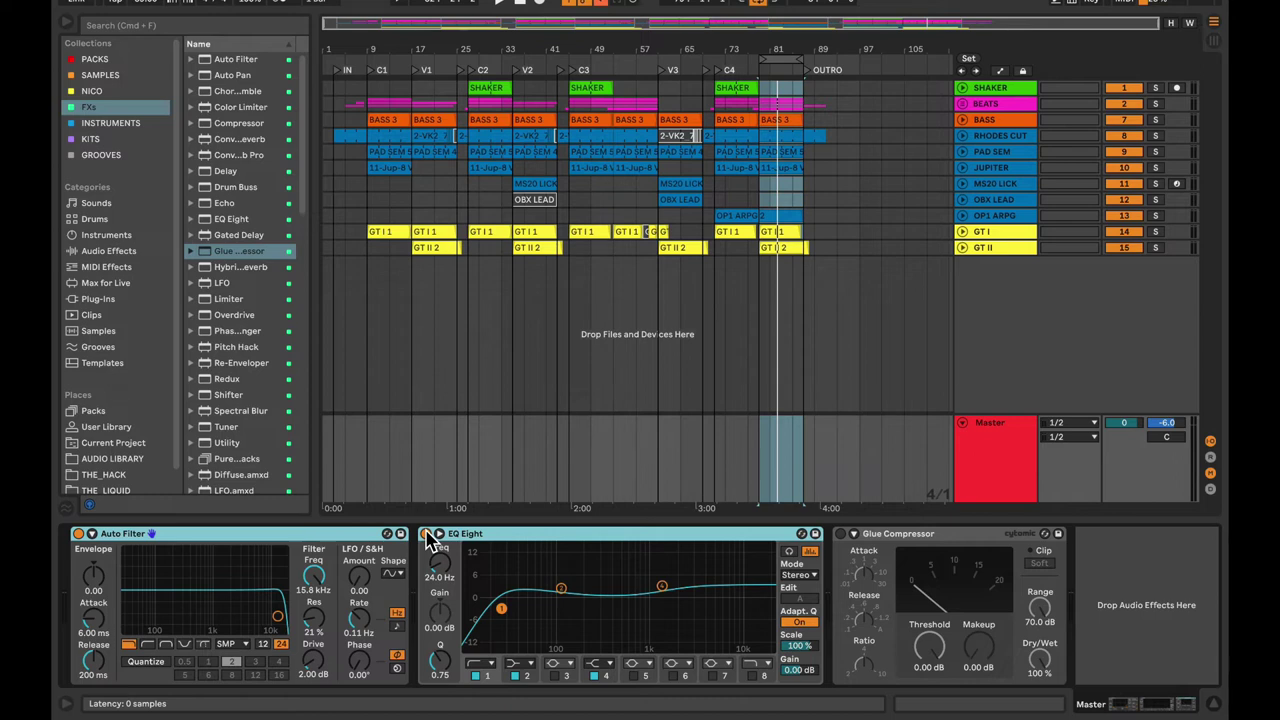
key("space")
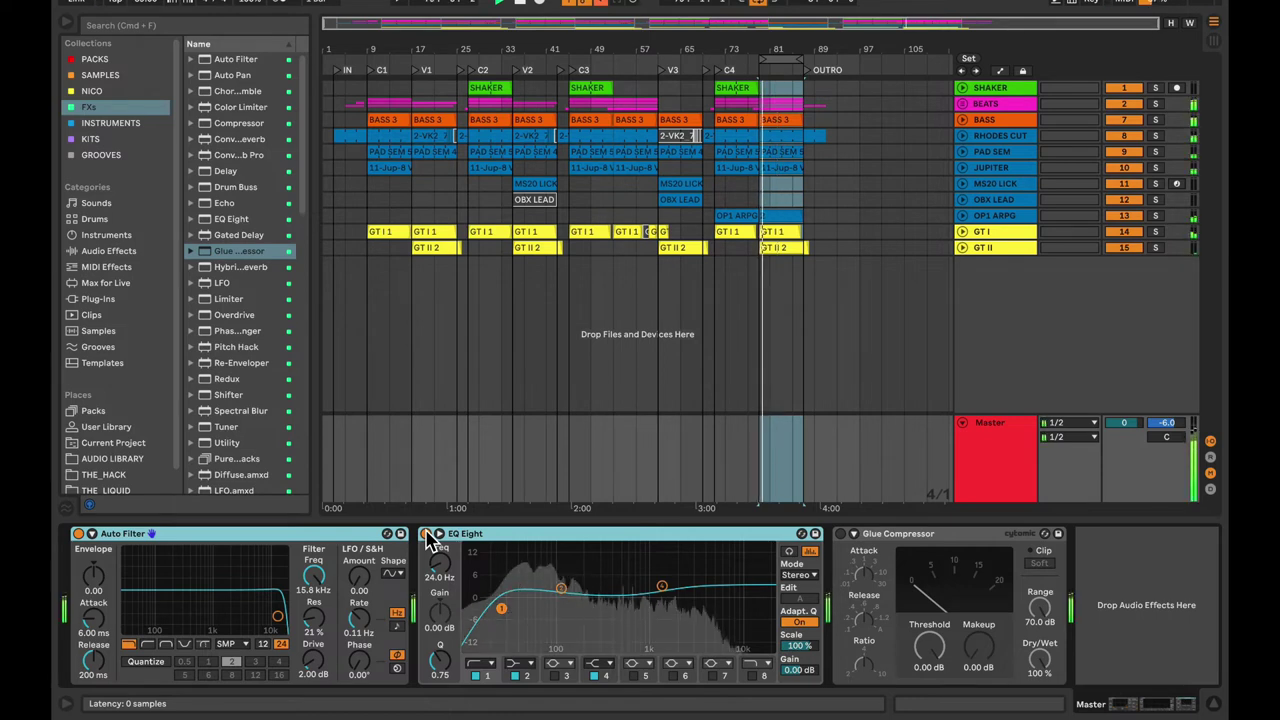
left_click(428, 535)
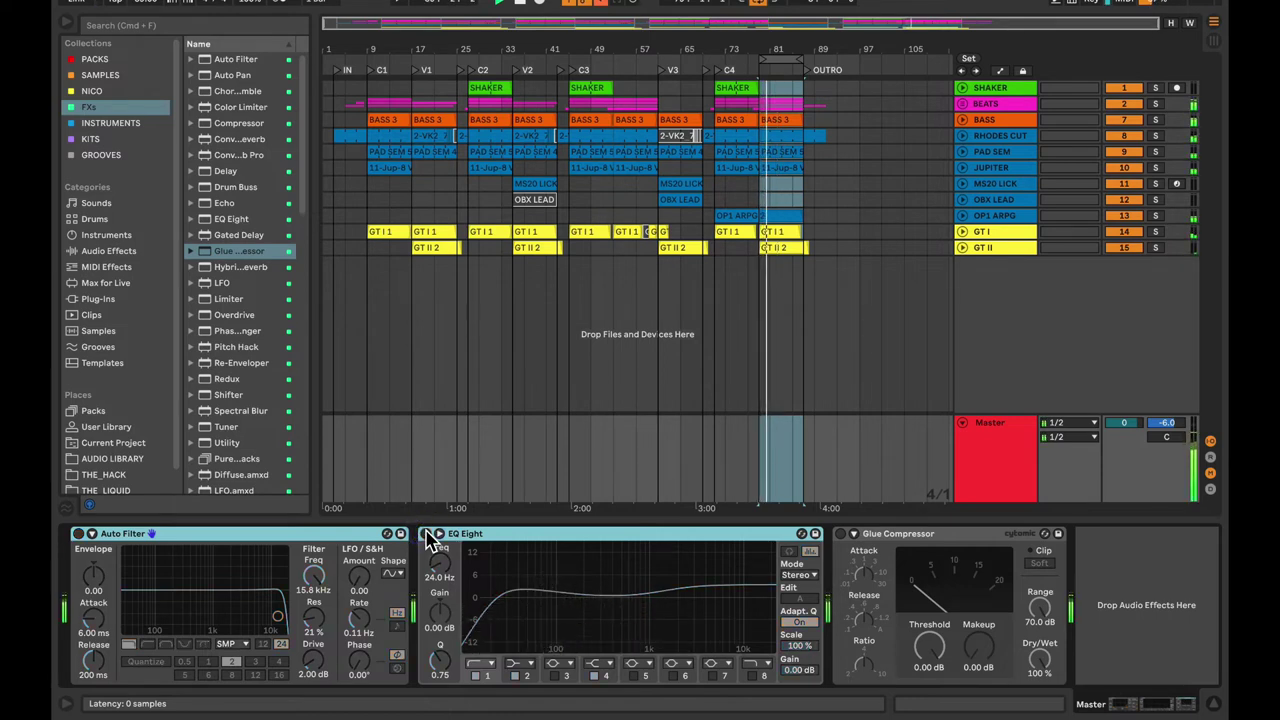
left_click(428, 535)
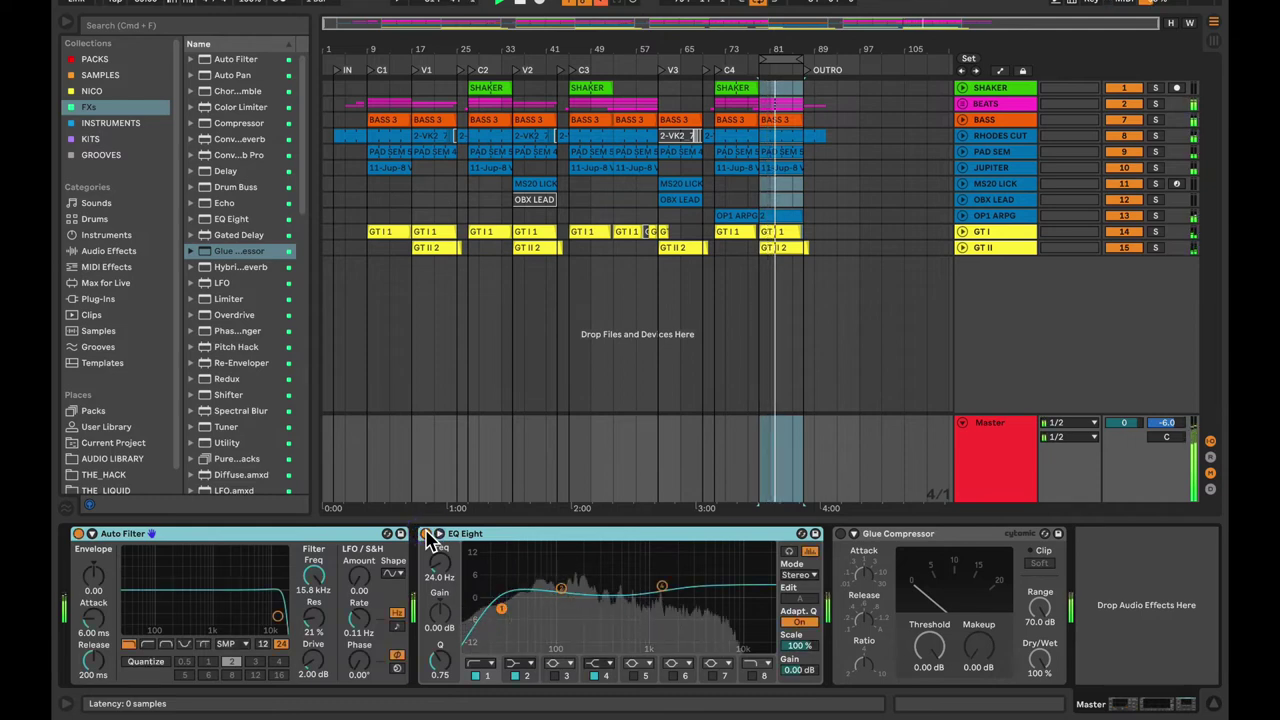
Enable Glue Compressor, turn on Soft clipping and go over its dry/wet, attack, release and ratio settings
left_click(840, 533)
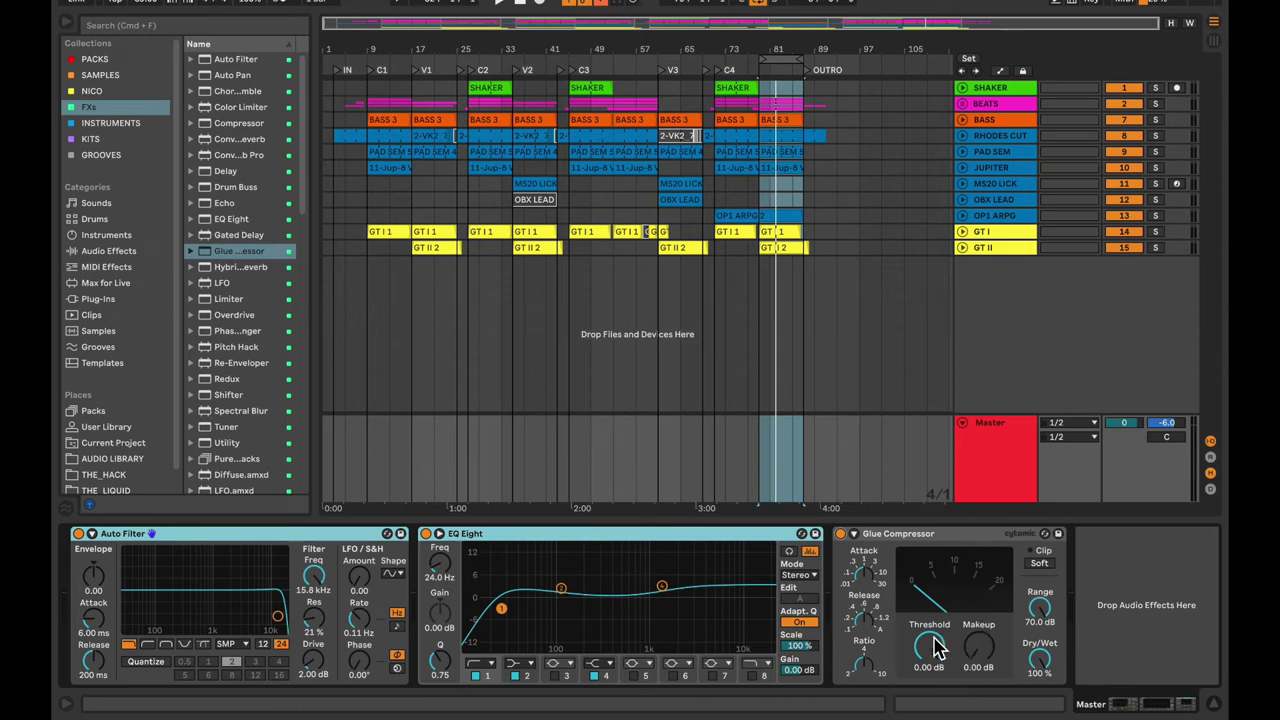
left_click(1040, 563)
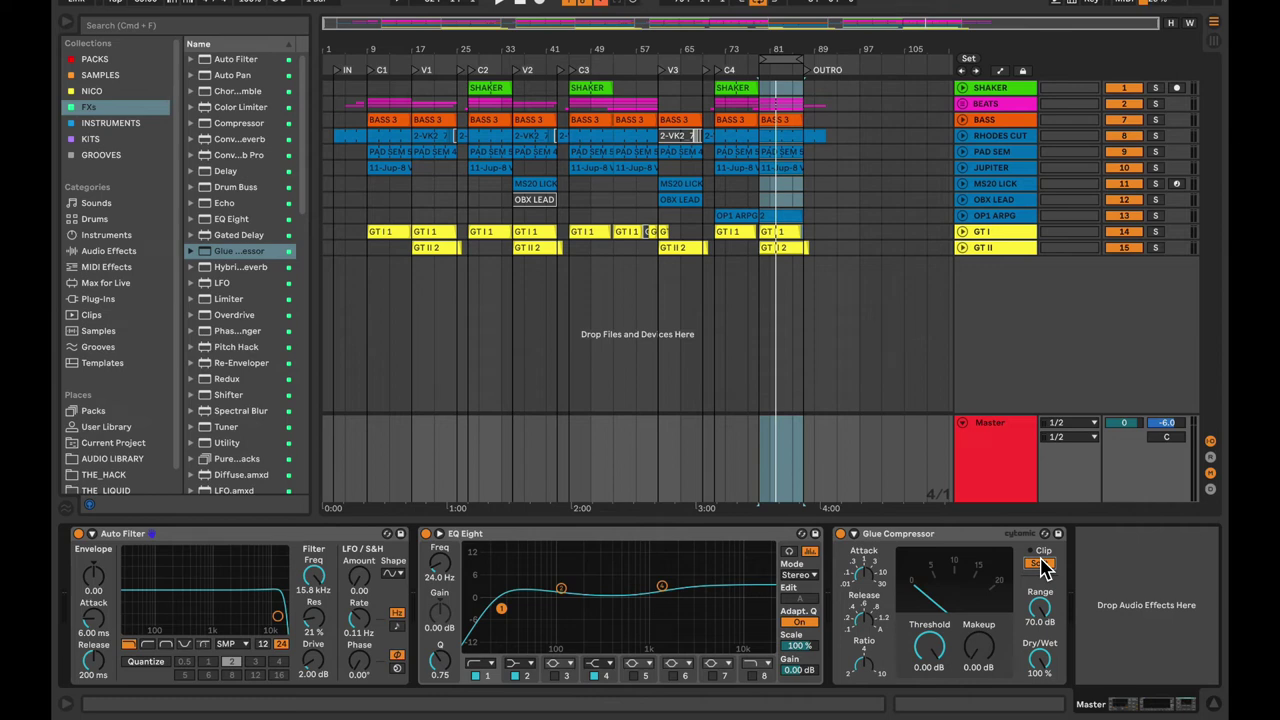
left_click(1041, 655)
left_click(860, 573)
left_click(864, 627)
left_click_drag(867, 631, 865, 632)
left_click_drag(859, 662, 865, 667)
Lower Glue Compressor's threshold to -15.2 dB while listening to the loop
key("space")
left_click_drag(933, 665, 933, 710)
left_click_drag(930, 652, 930, 647)
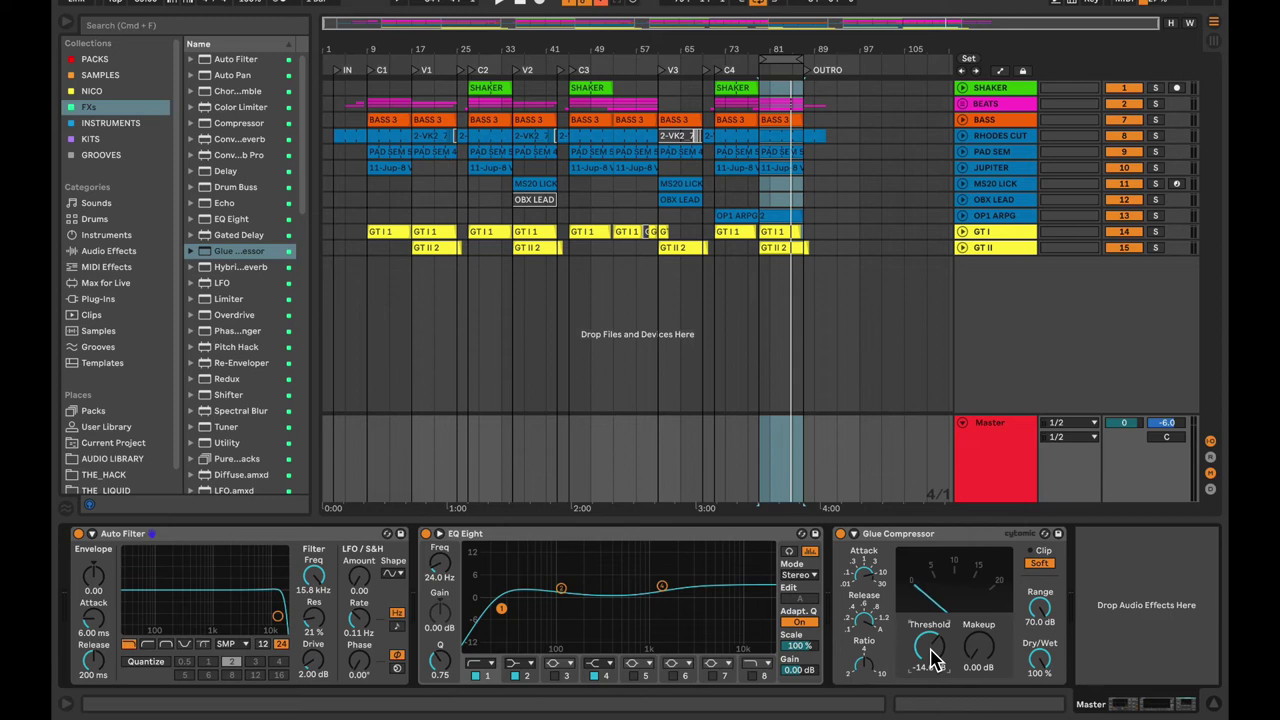
key("space")
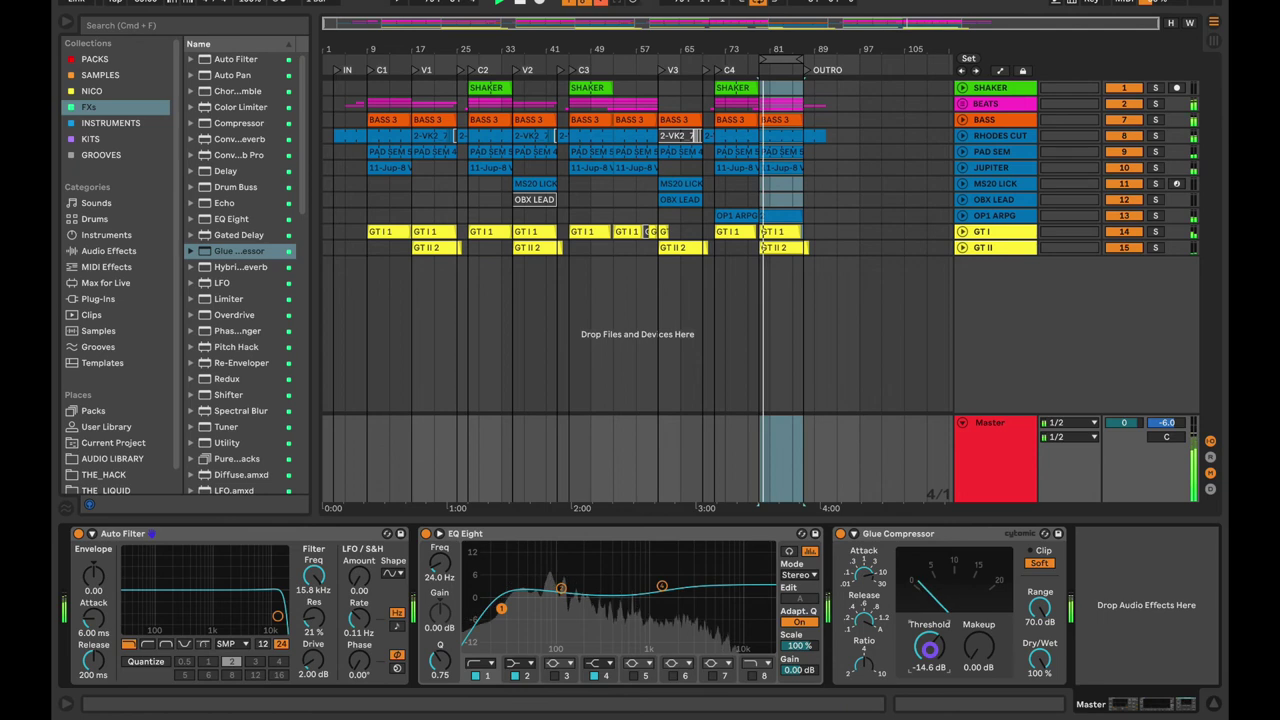
left_click_drag(931, 650, 931, 656)
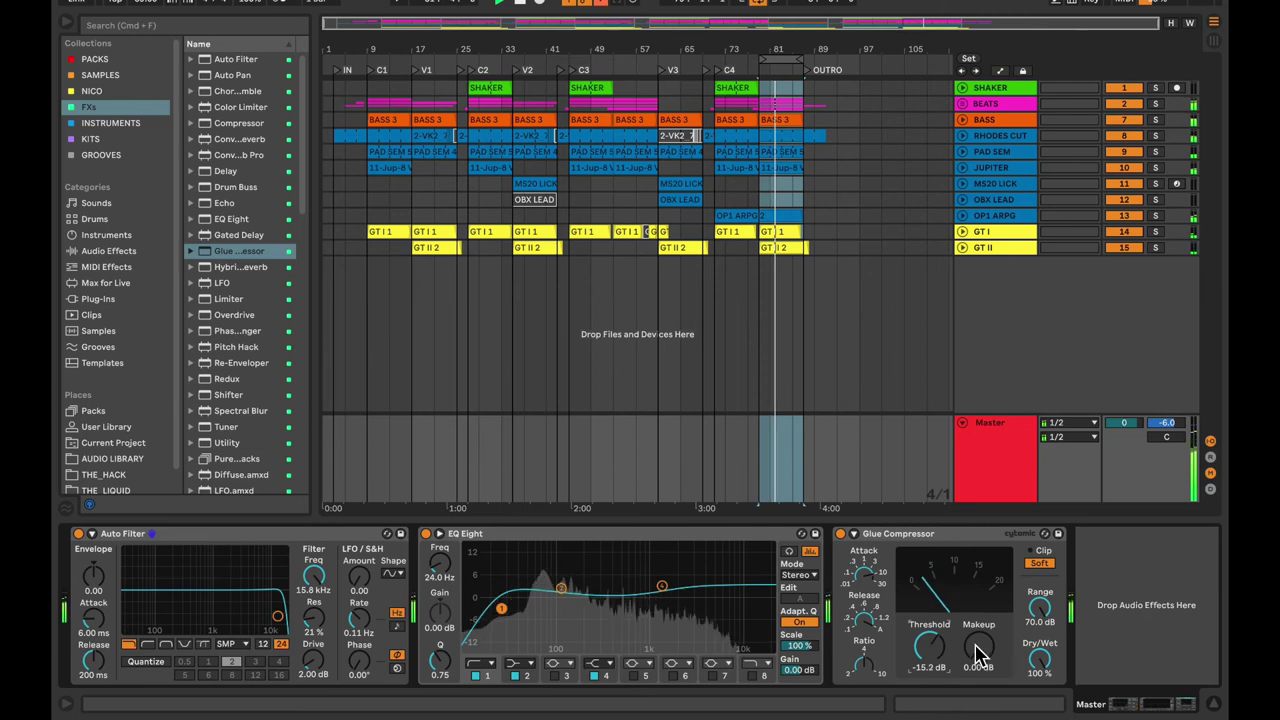
Stop playback and set Glue Compressor's makeup gain to 4.00 dB
key("space")
left_click(976, 647)
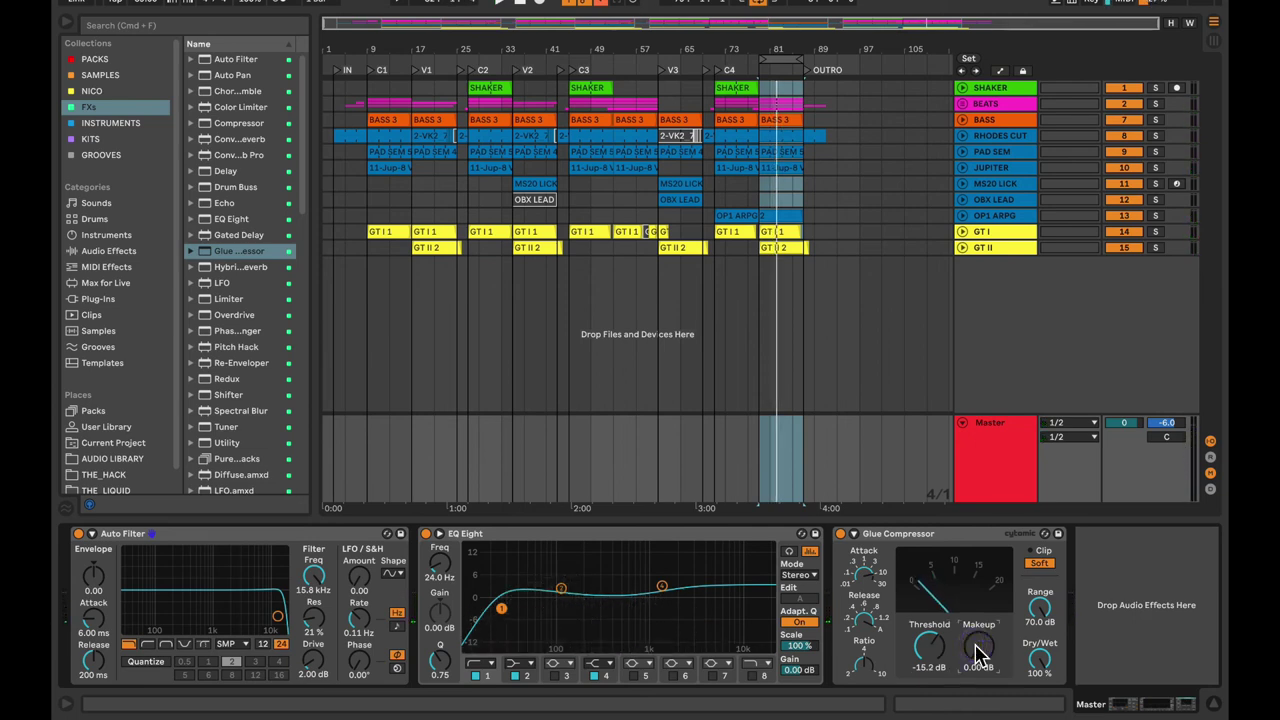
left_click_drag(978, 652, 978, 612)
Play the loop while switching Glue Compressor off and on several times to compare the sound with and without compression
key("space")
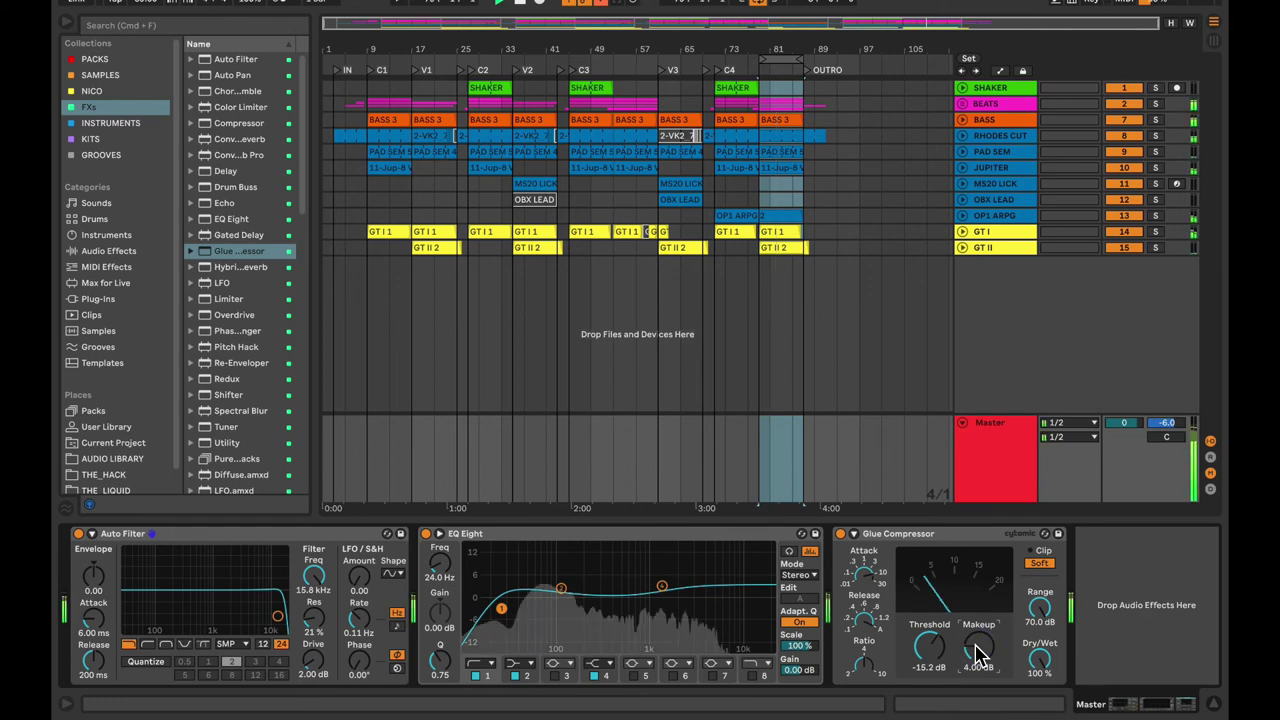
left_click(840, 534)
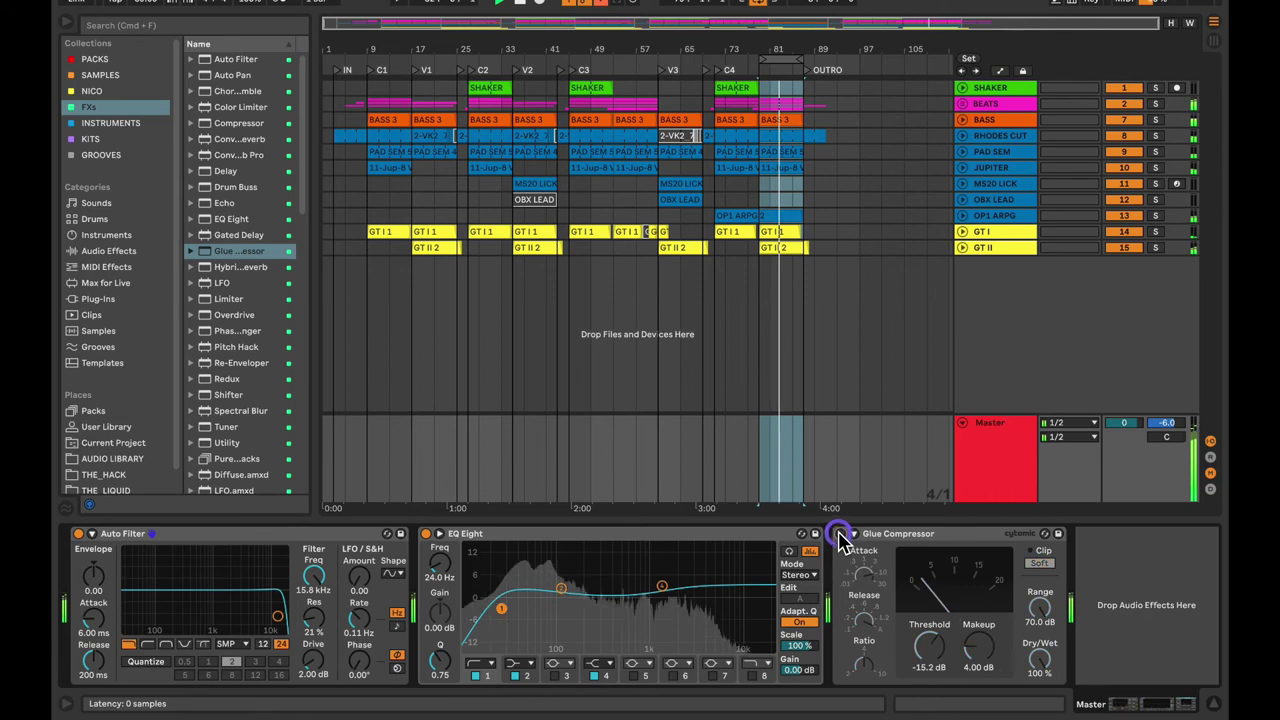
left_click(840, 534)
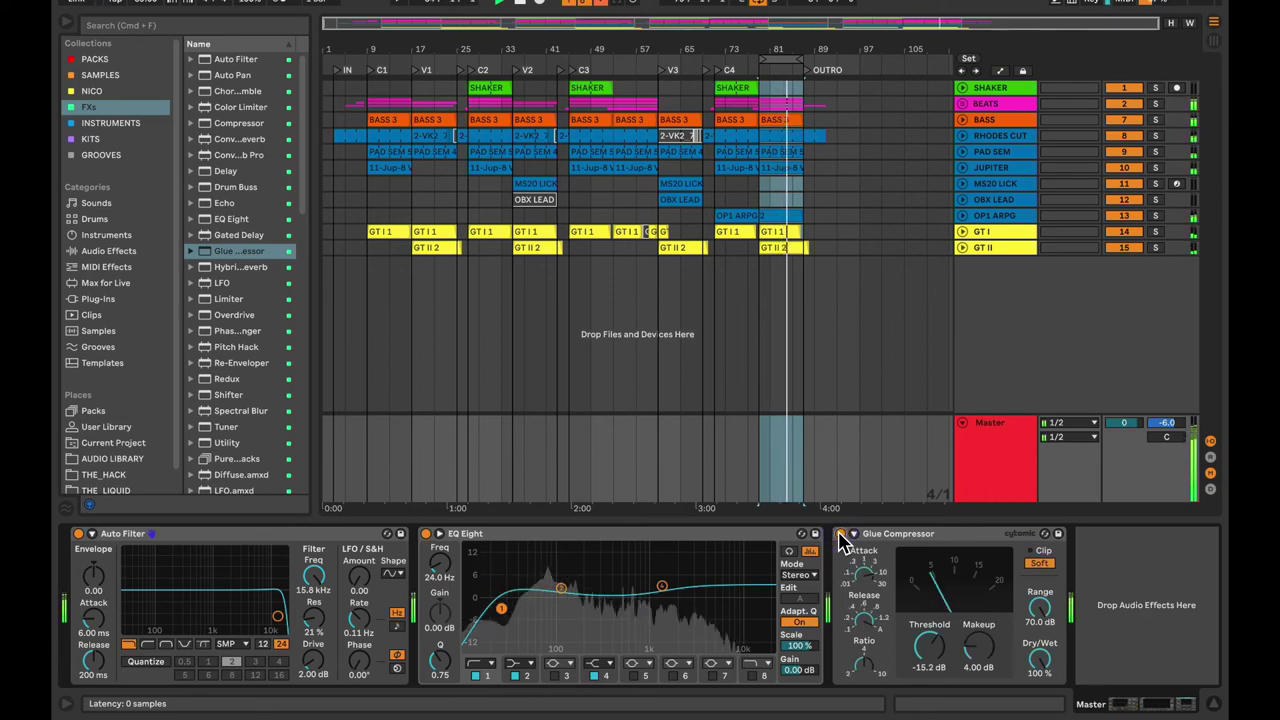
left_click(840, 534)
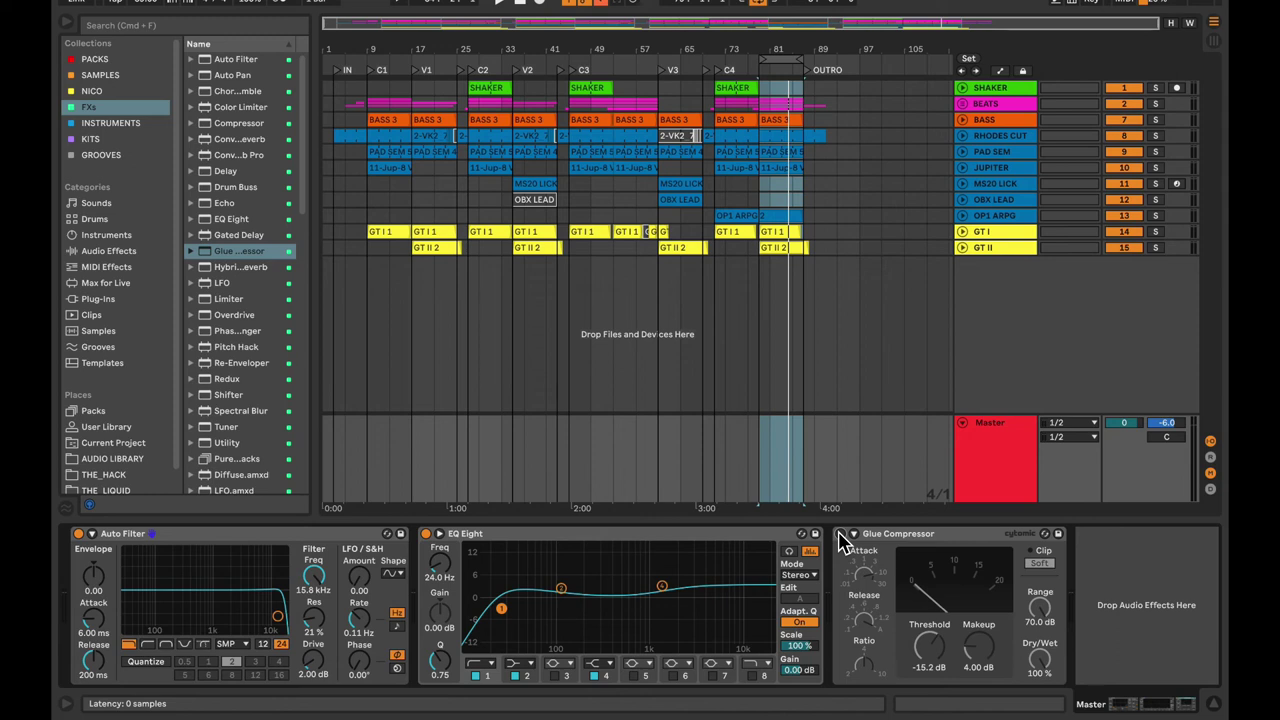
key("space")
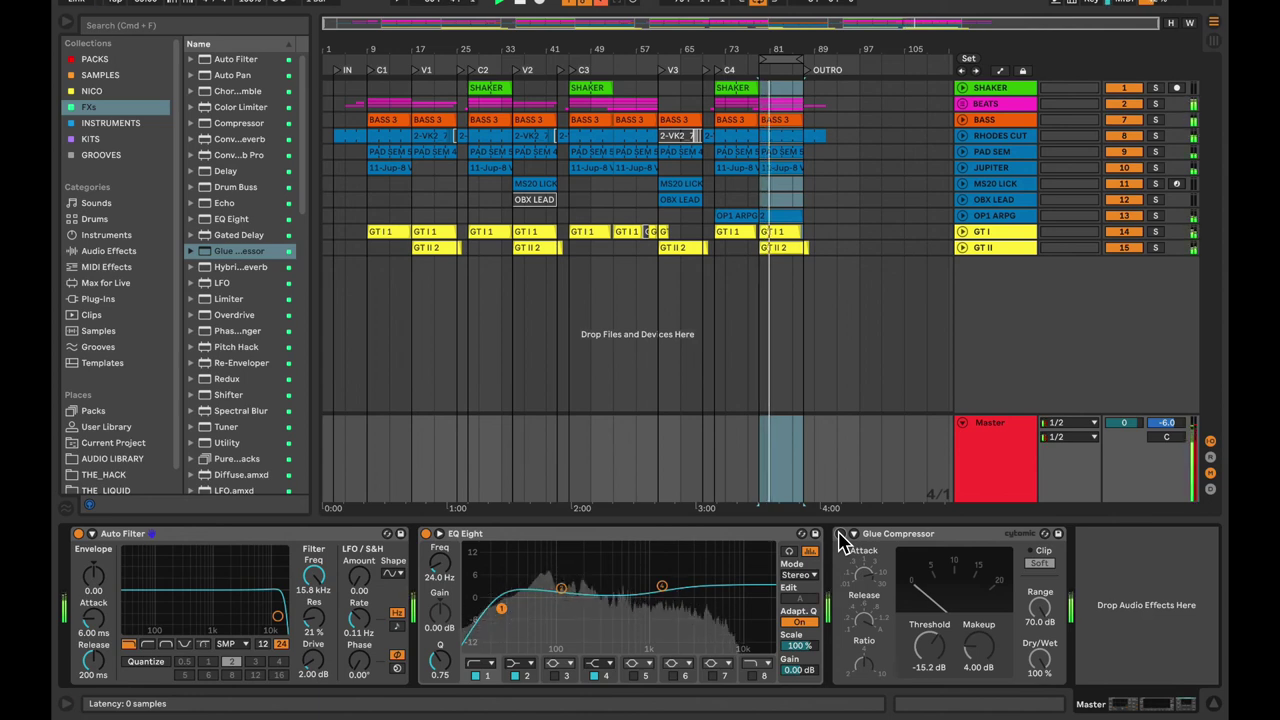
left_click(840, 535)
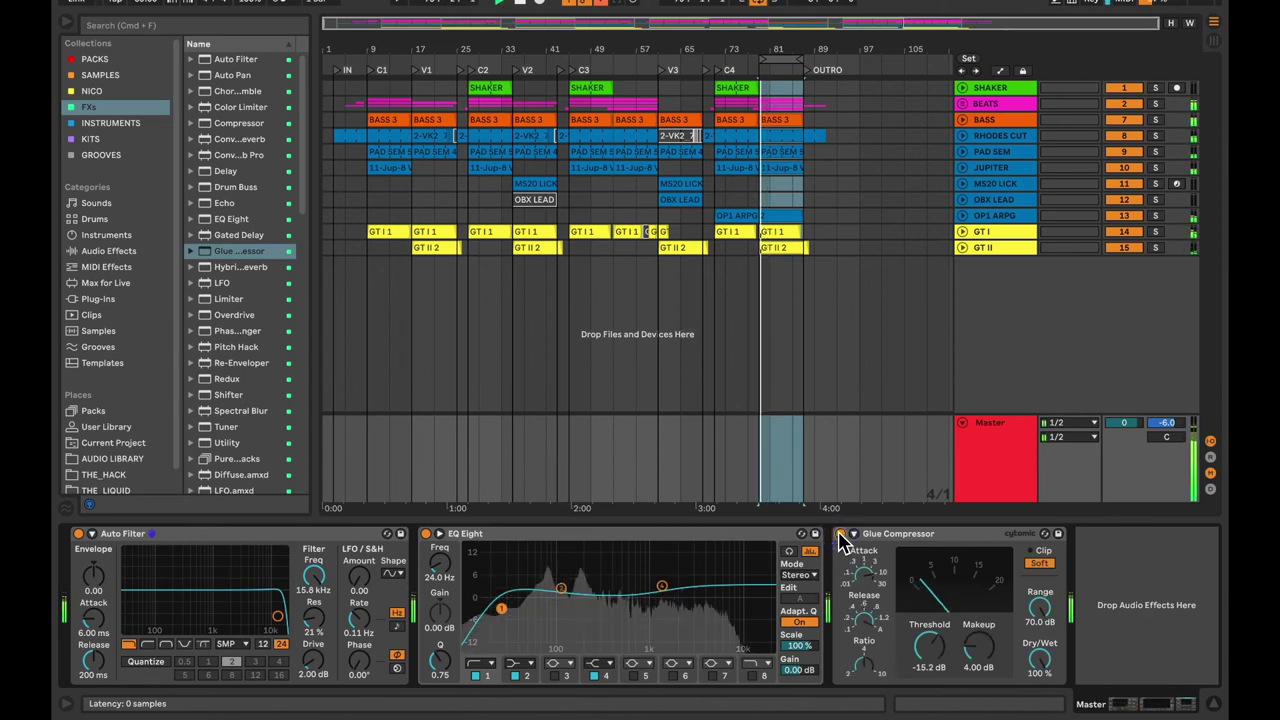
left_click(840, 535)
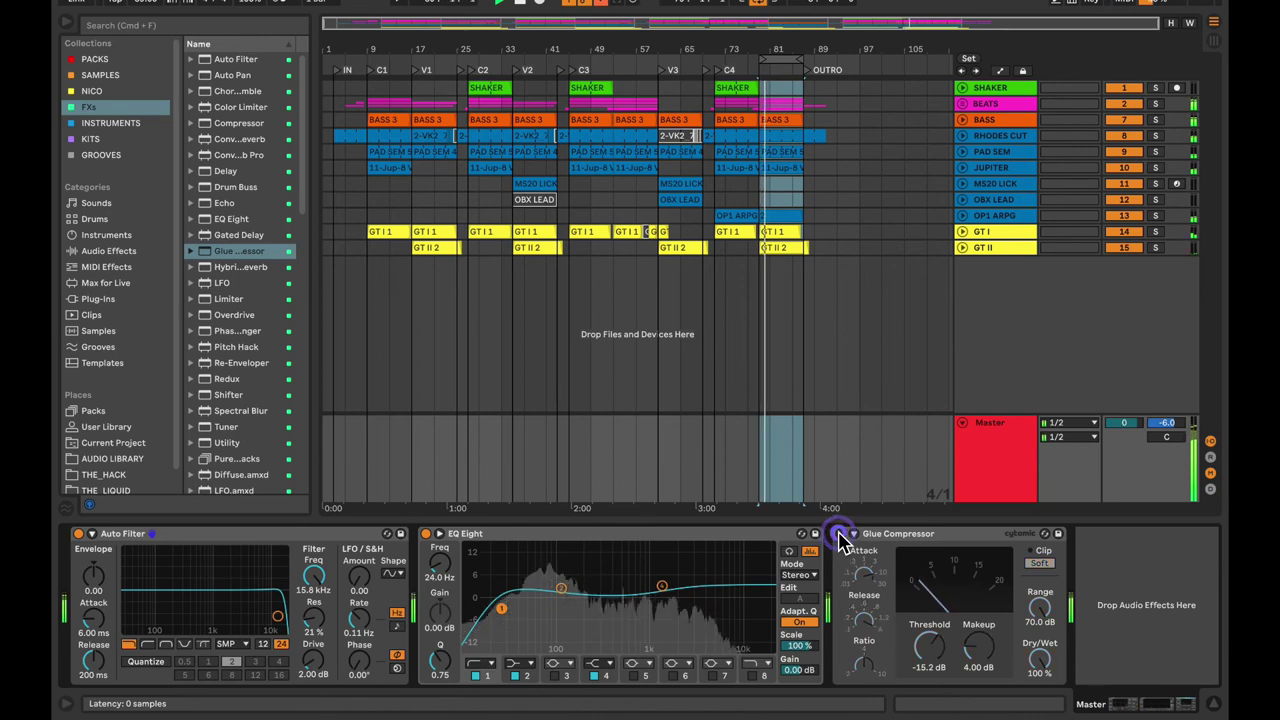
Select Glue Compressor, EQ Eight and Auto Filter together and switch the whole chain off and back on while the loop plays
left_click(910, 537)
left_click(272, 537, "shift")
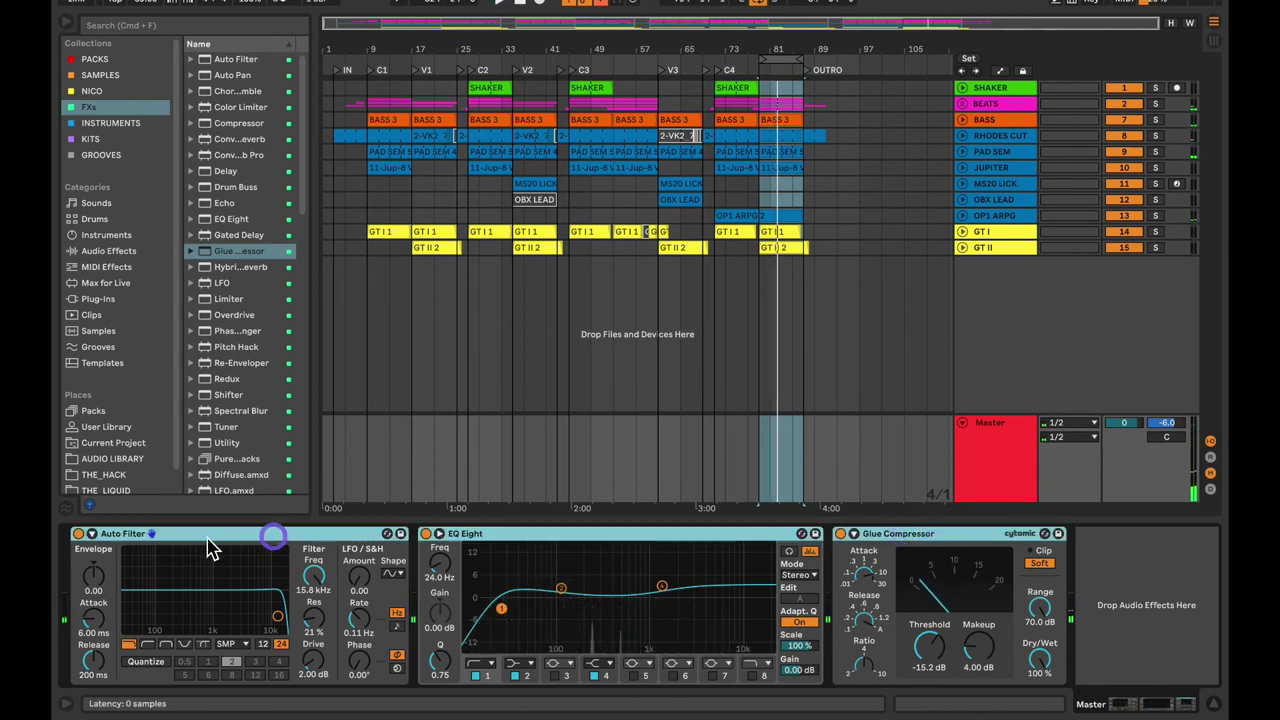
left_click(78, 534)
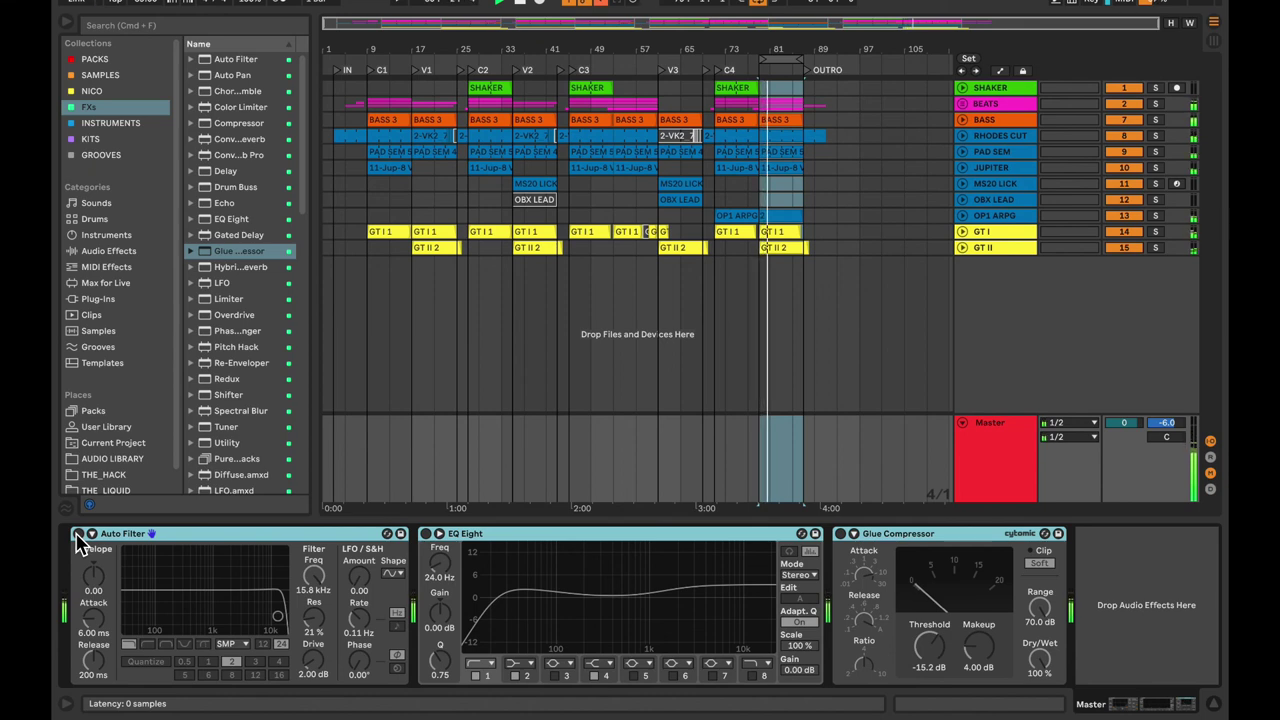
left_click(78, 534)
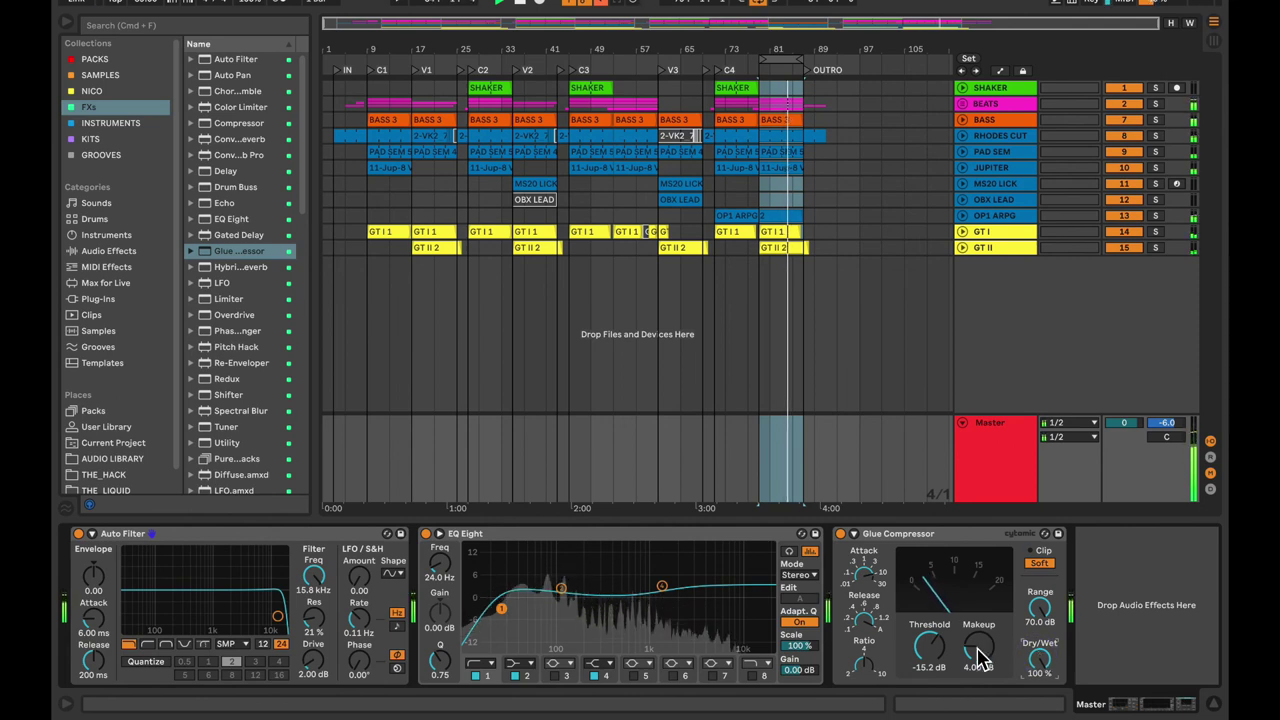
Bypass and re-enable Auto Filter alone, and repeat the comparison with all three Master effects selected, leaving them on
left_click(78, 534)
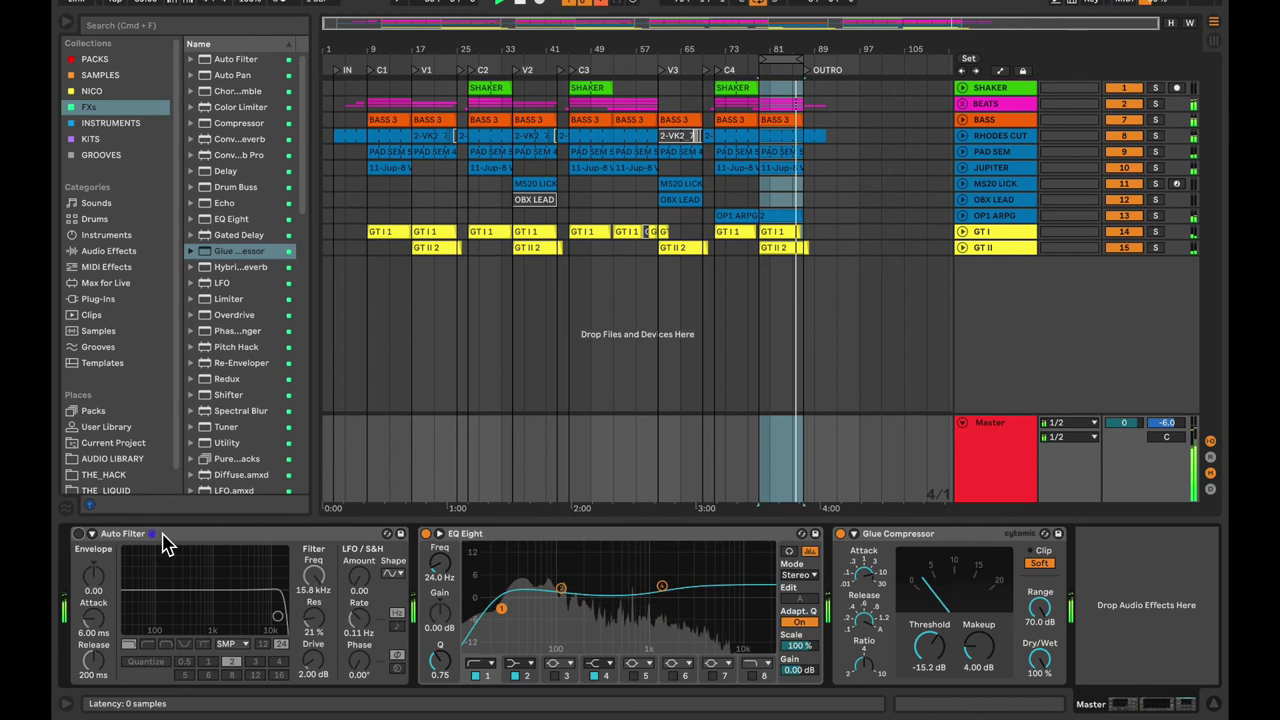
left_click(78, 534)
left_click(192, 533)
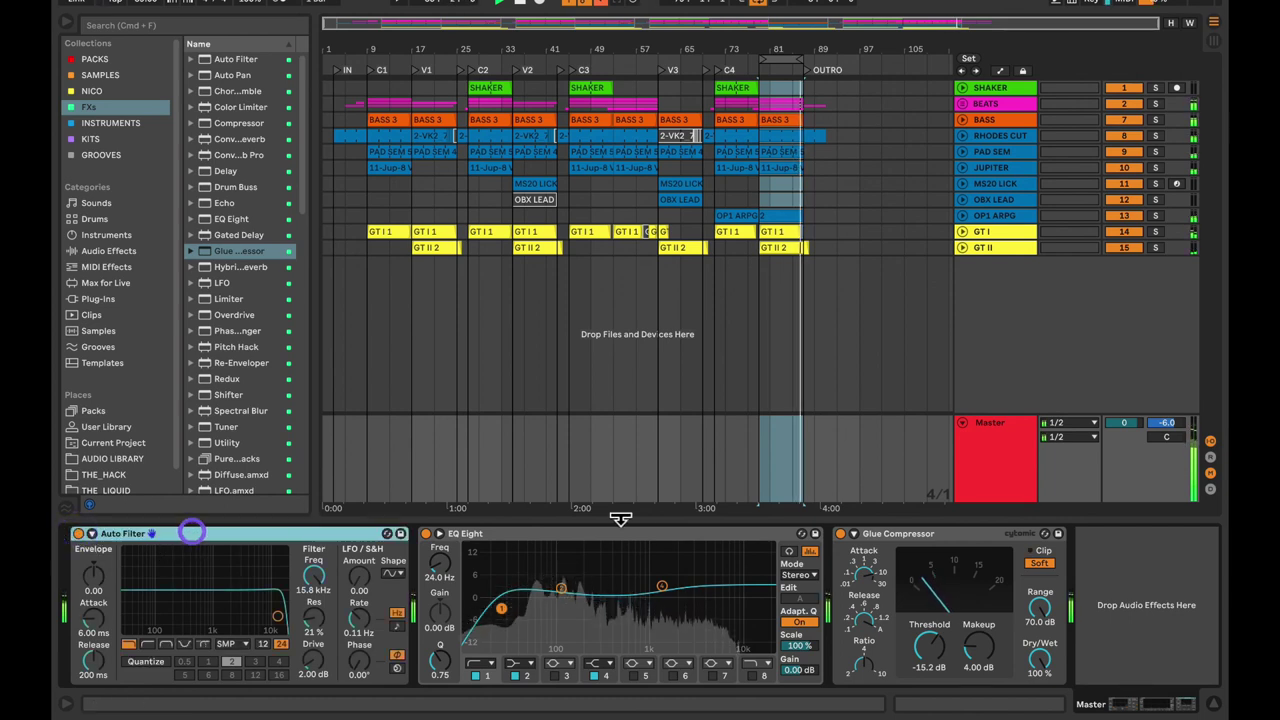
left_click(910, 538, "shift")
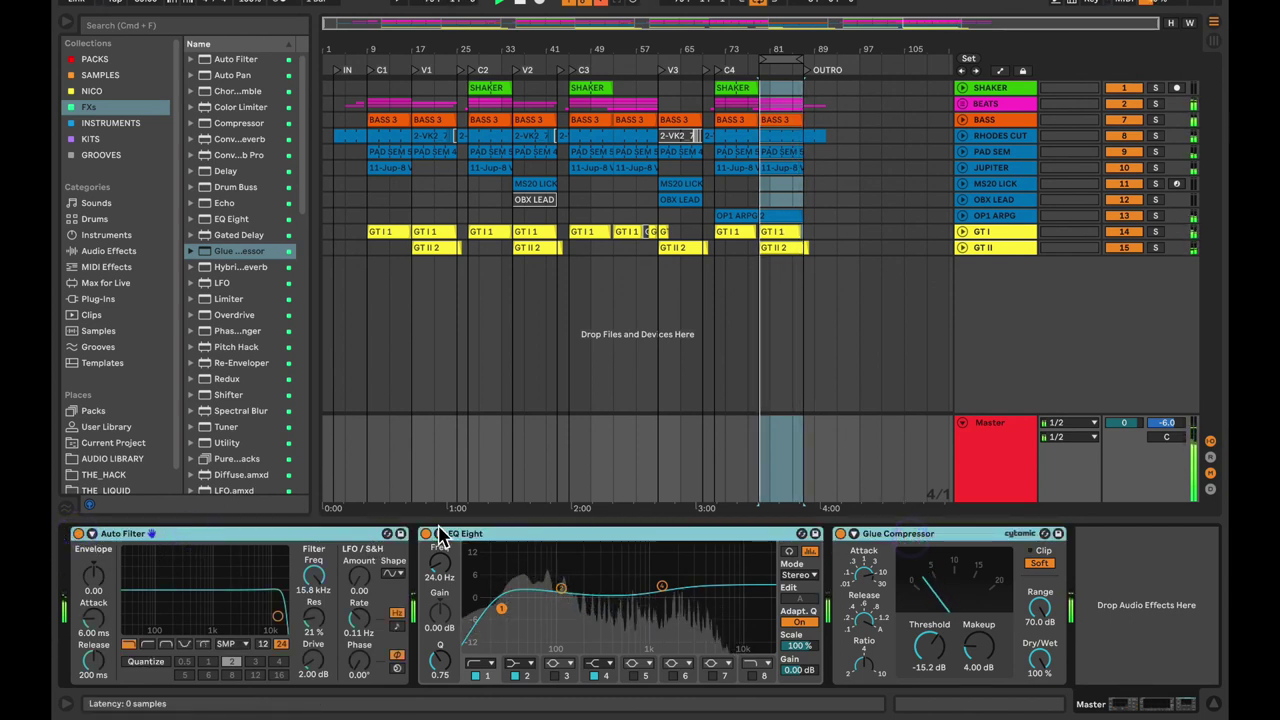
left_click(428, 533)
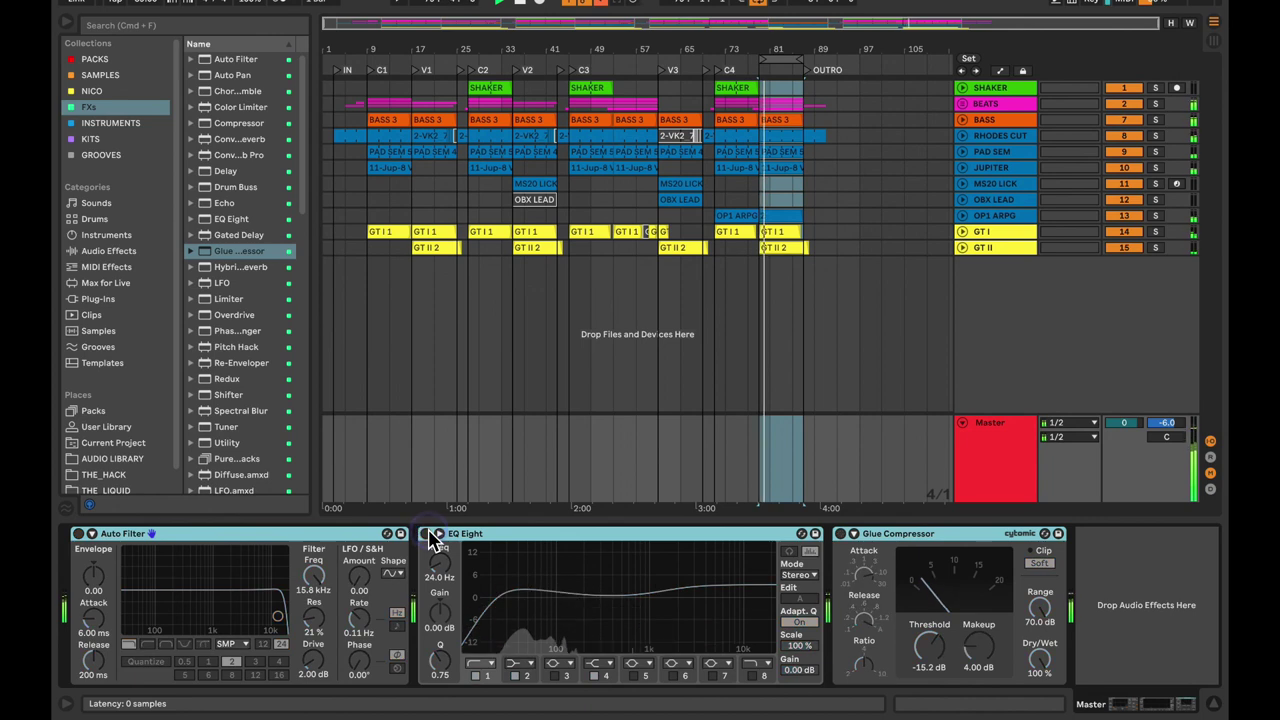
left_click(428, 533)
Check the track and Master levels in the Session View mixer, return to the Arrangement View and stop playback
key("Tab")
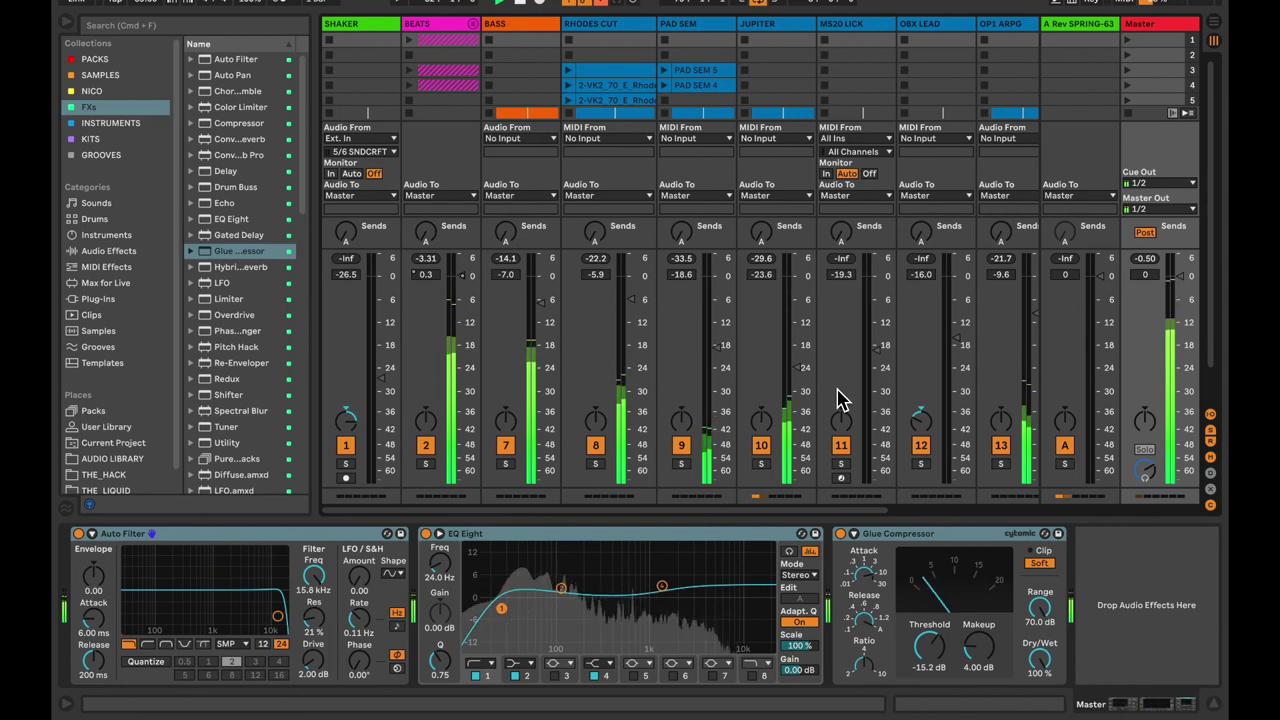
key("Tab")
key("space")
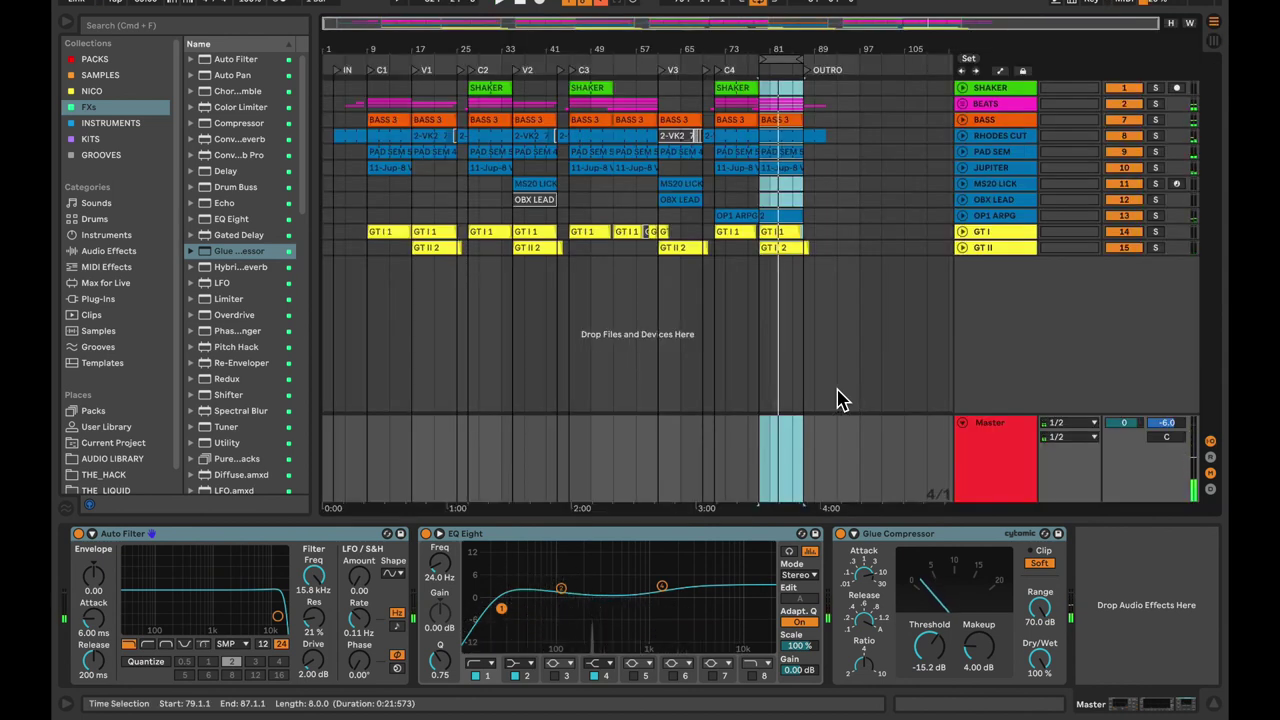